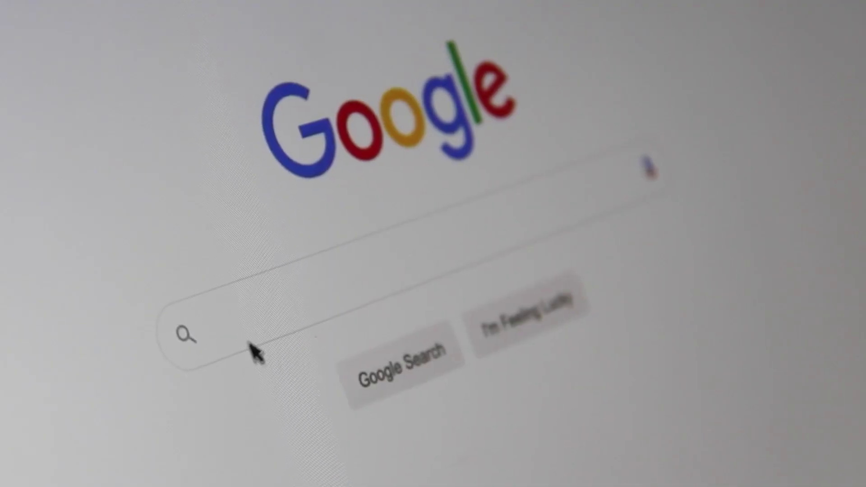
Step: Search Google for 'elementor' and open the official Elementor website builder result
left_click(210, 334)
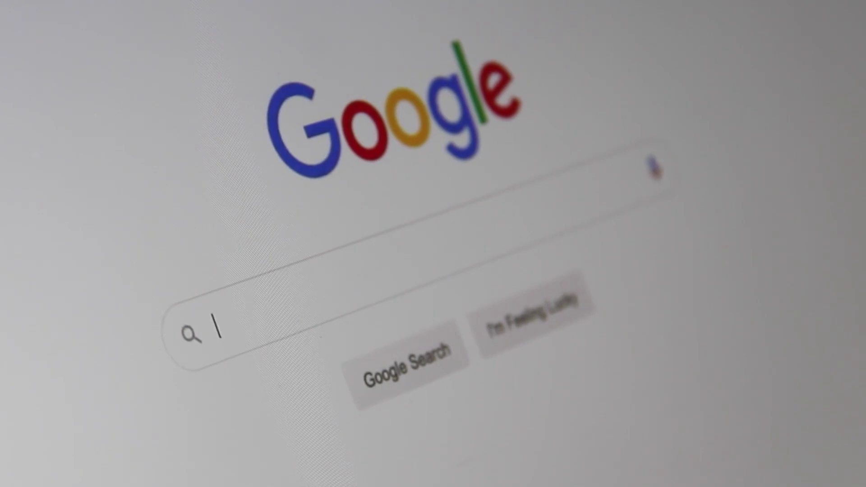
type("Search En")
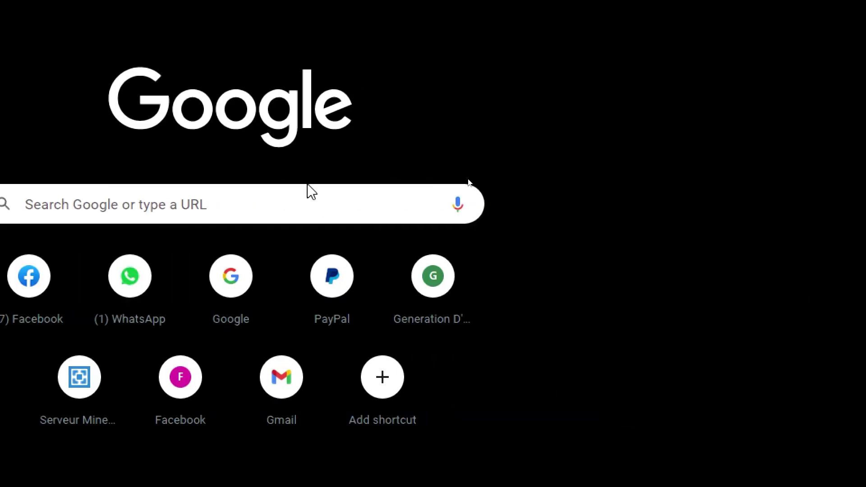
left_click(633, 196)
type("elementor")
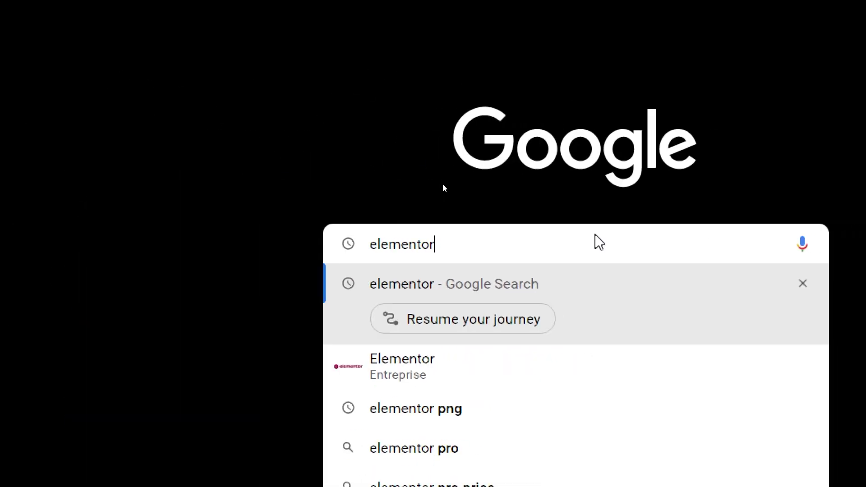
key("Return")
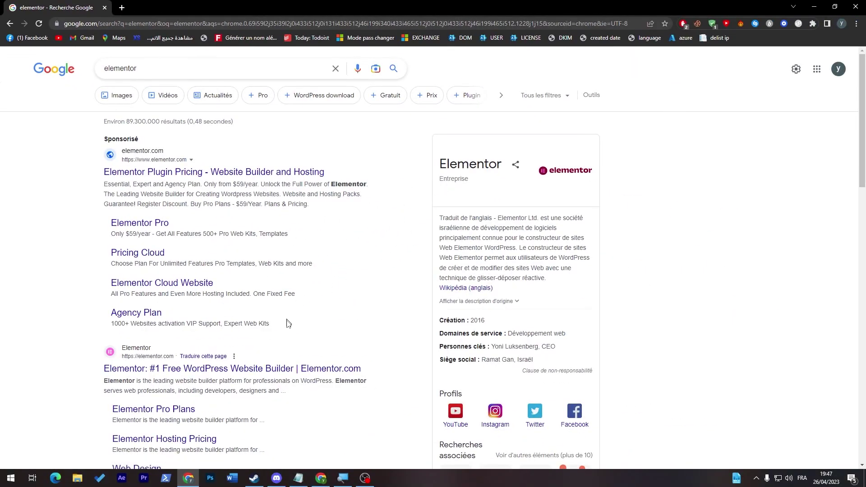
left_click(152, 368)
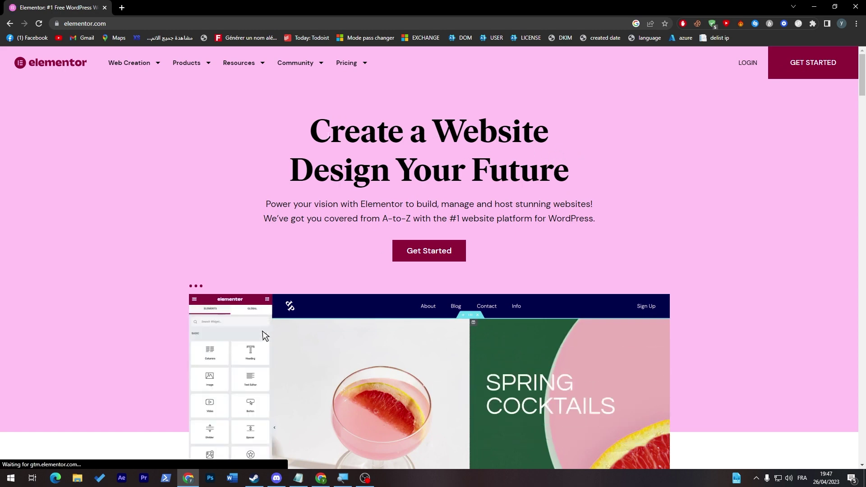
Step: Open the WordPress Hosting and Page Builder Plugin pricing pages in new tabs
left_click(351, 63)
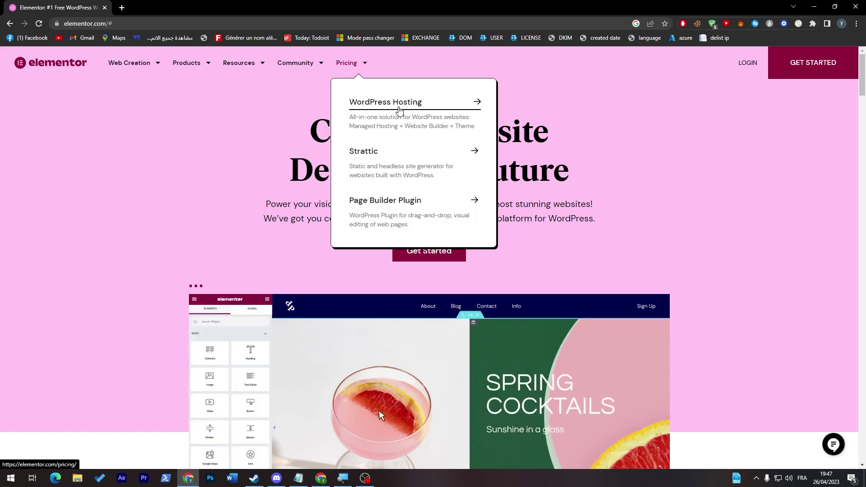
right_click(411, 111)
left_click(424, 115)
right_click(425, 208)
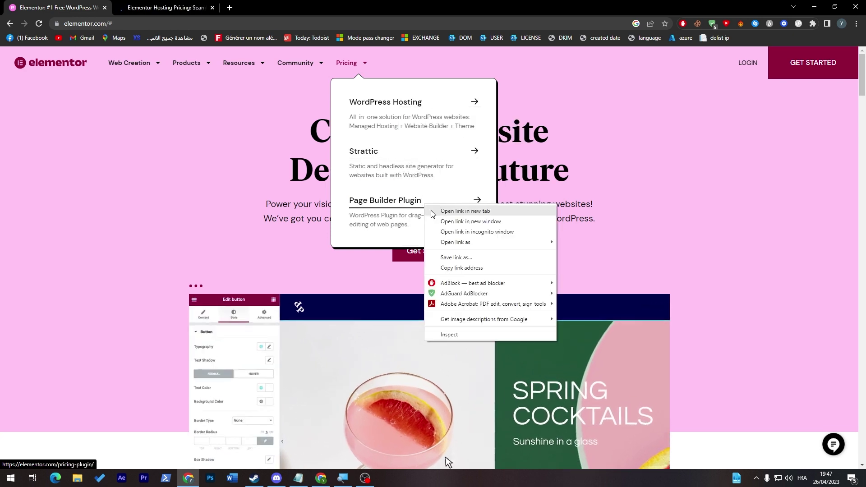
left_click(437, 211)
Step: Review the plugin plans: Essential $59, Expert $199, Agency $399, and the included features
left_click(289, 4)
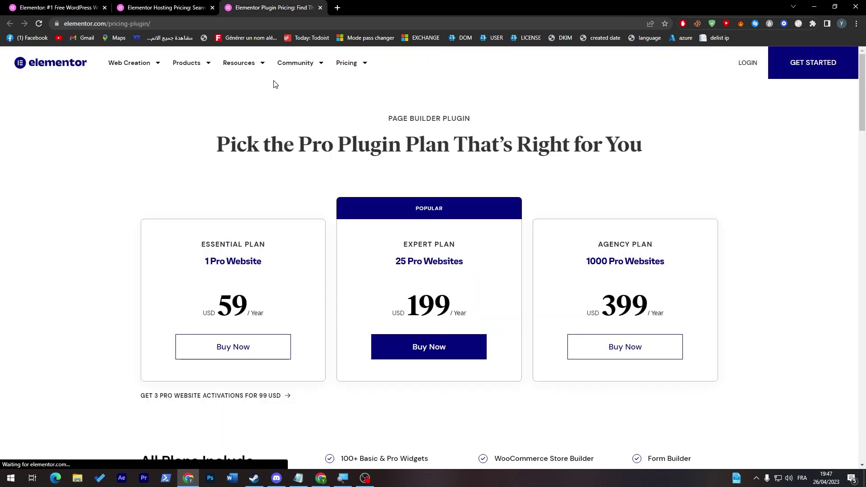
scroll(864, 127, "down", 1)
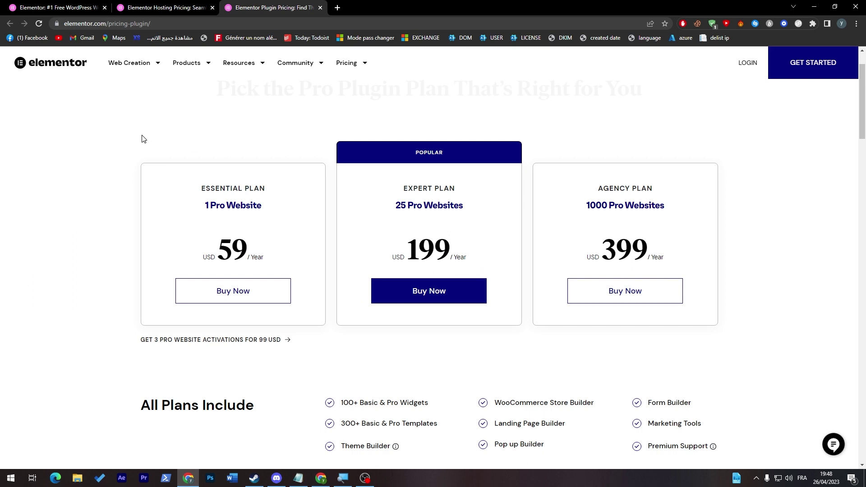
left_click_drag(603, 252, 648, 254)
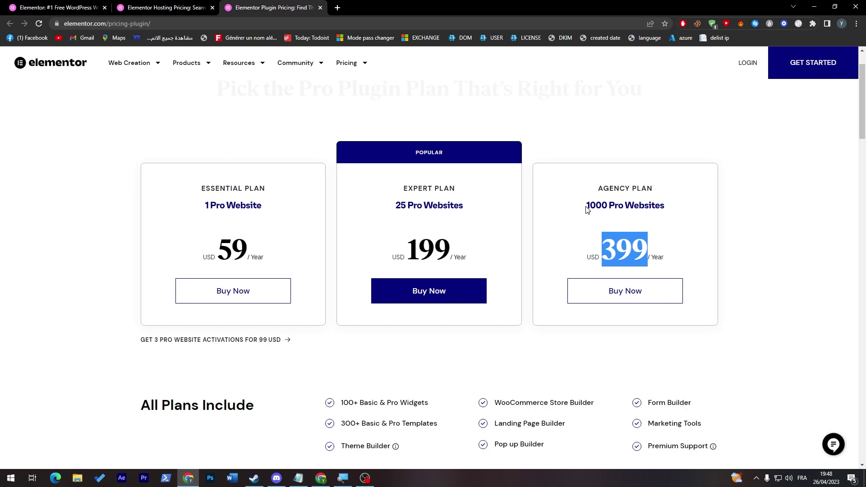
left_click_drag(862, 124, 863, 163)
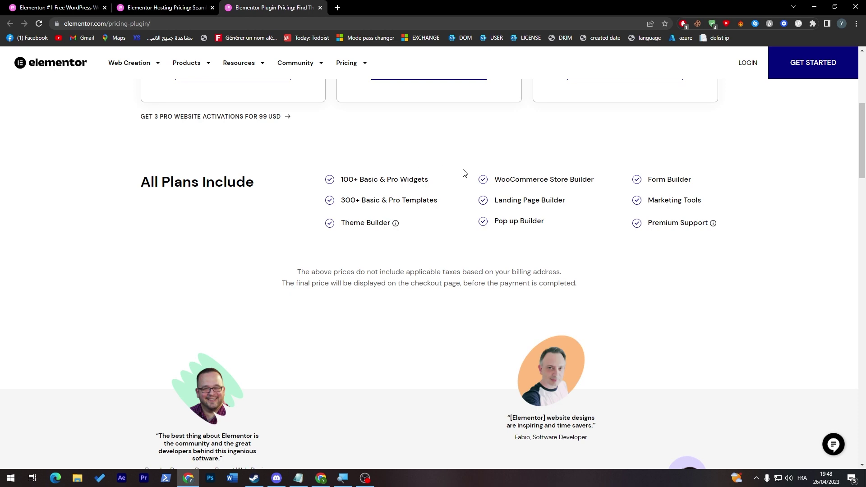
left_click_drag(465, 173, 141, 182)
left_click(595, 196)
scroll(826, 149, "up", 6)
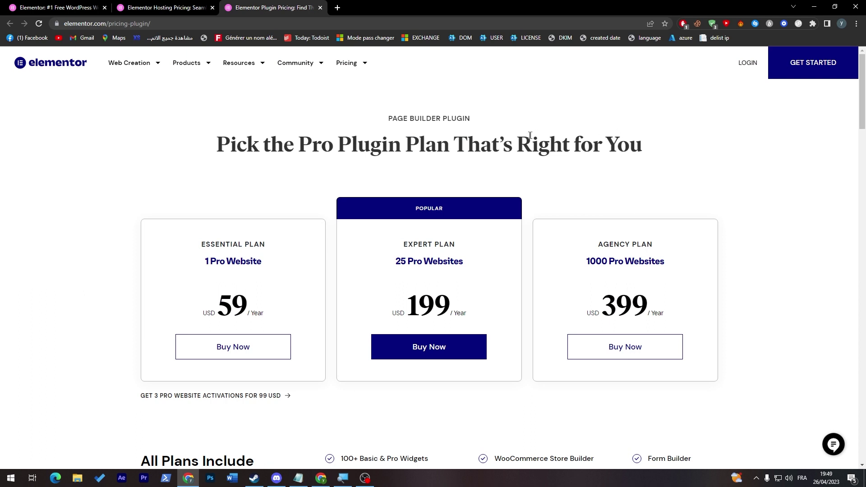
left_click(321, 26)
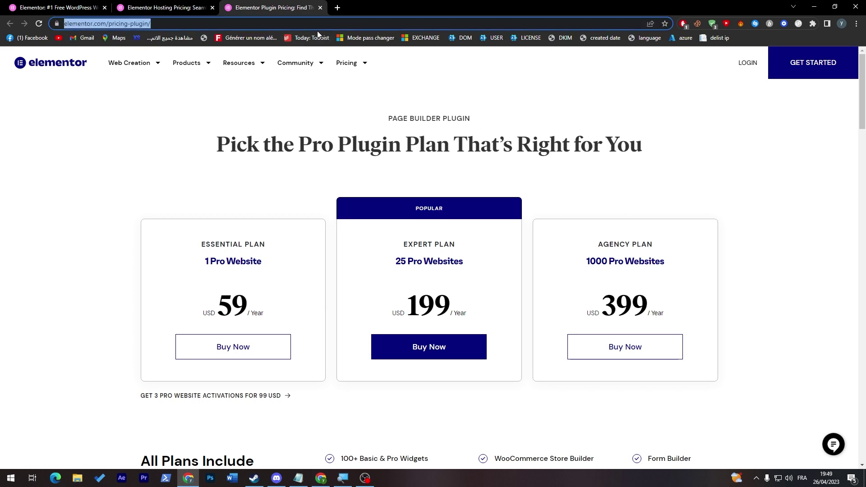
Step: Go to the localhost WordPress site and open its wp-admin login page
type("localhost")
key("Return")
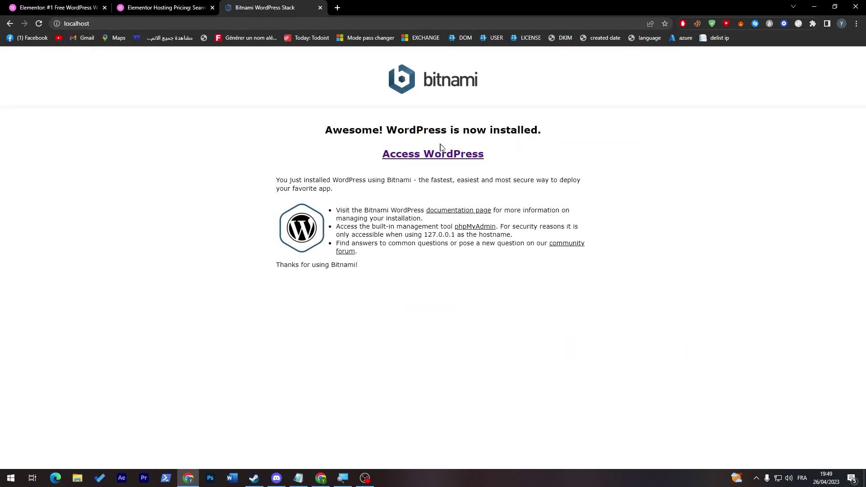
left_click(441, 151)
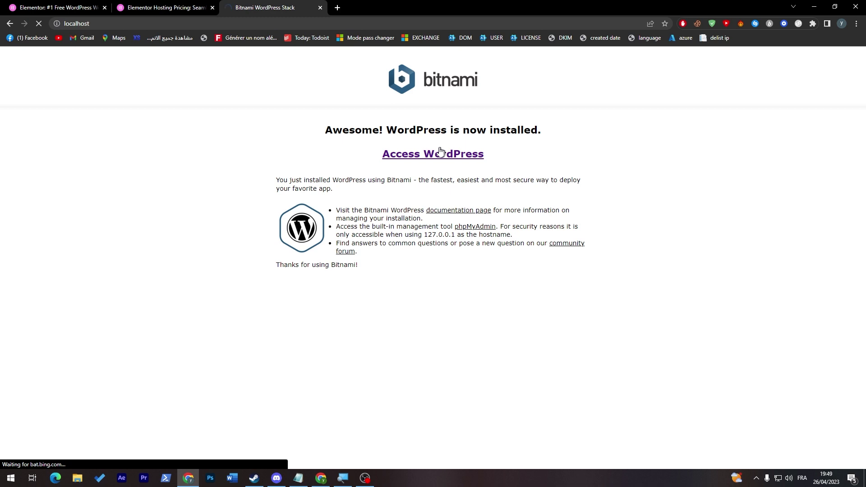
left_click(197, 23)
left_click(197, 23)
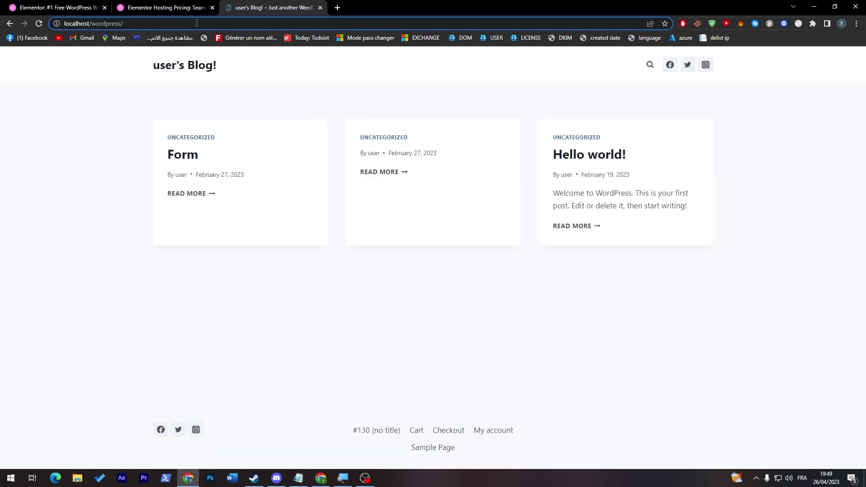
type("wp-admin")
key("Return")
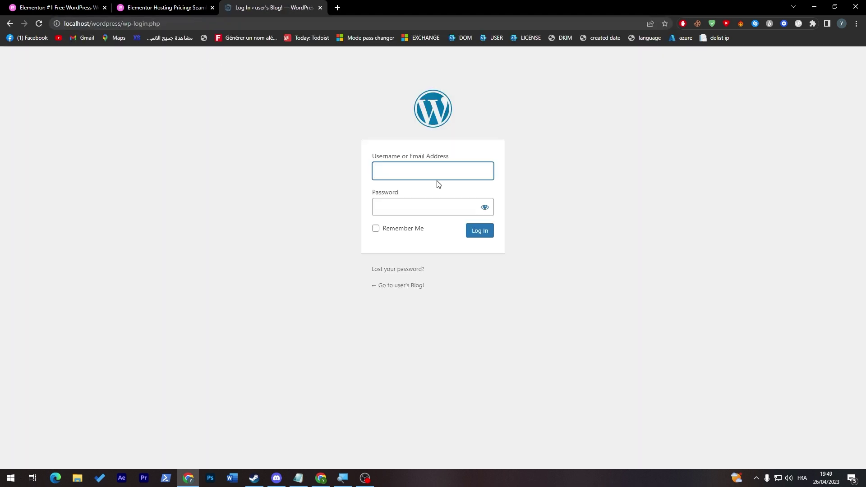
Step: Log in with the admin username and password to reach the Dashboard
left_click(415, 174)
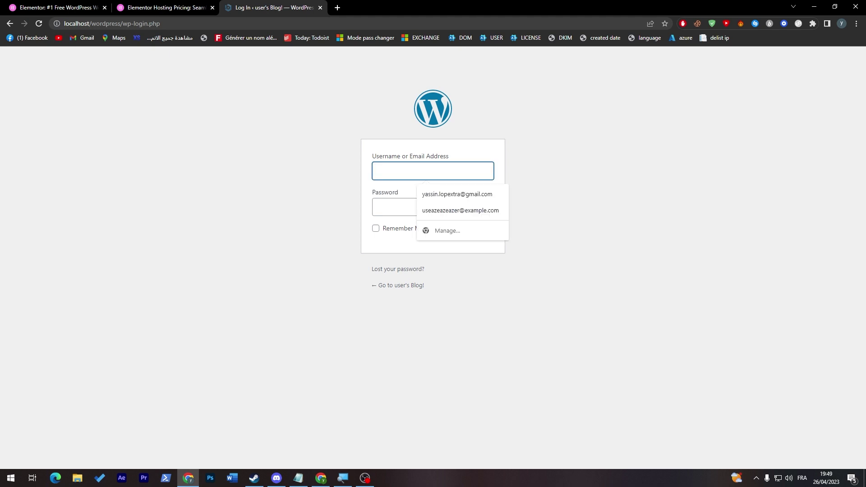
type("user")
left_click(424, 206)
type("123")
left_click(487, 230)
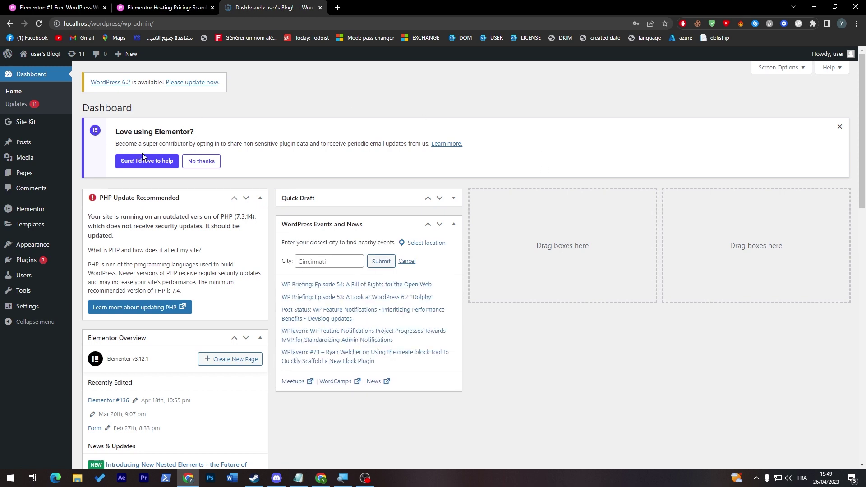
Step: Try bulk-deleting the Elementor plugin from the Installed Plugins list
mouse_move(15, 262)
left_click(83, 263)
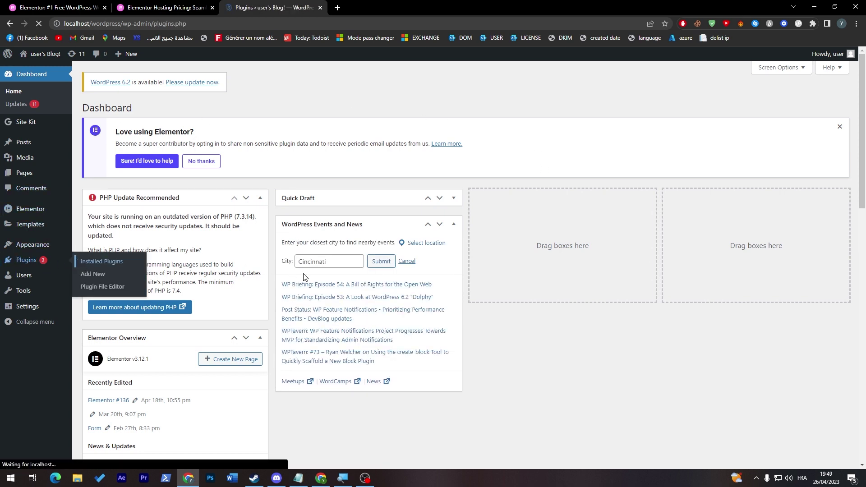
left_click(92, 176)
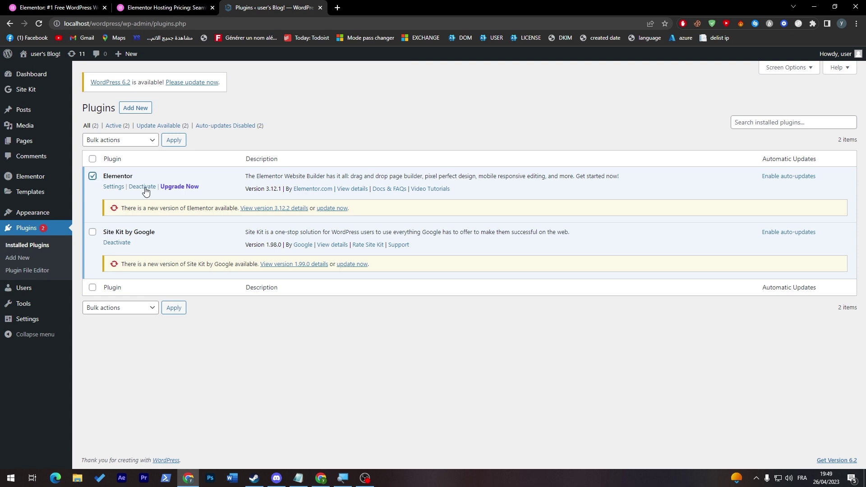
left_click(134, 140)
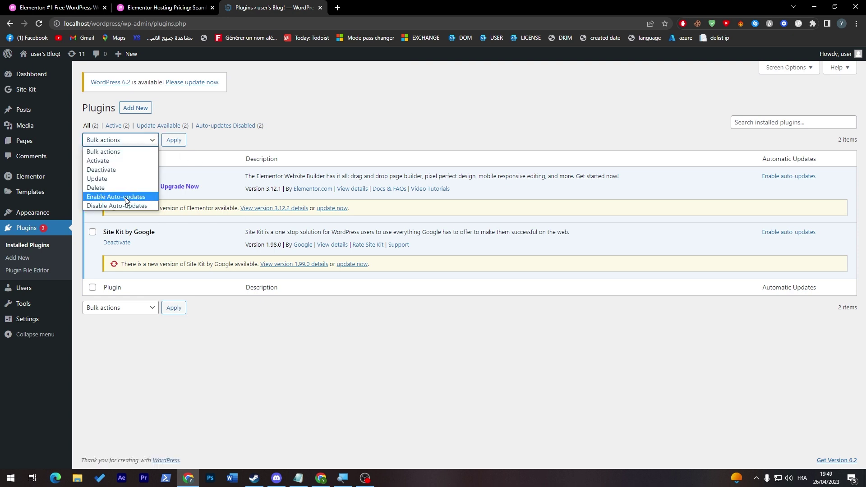
left_click(95, 188)
left_click(173, 140)
left_click(482, 86)
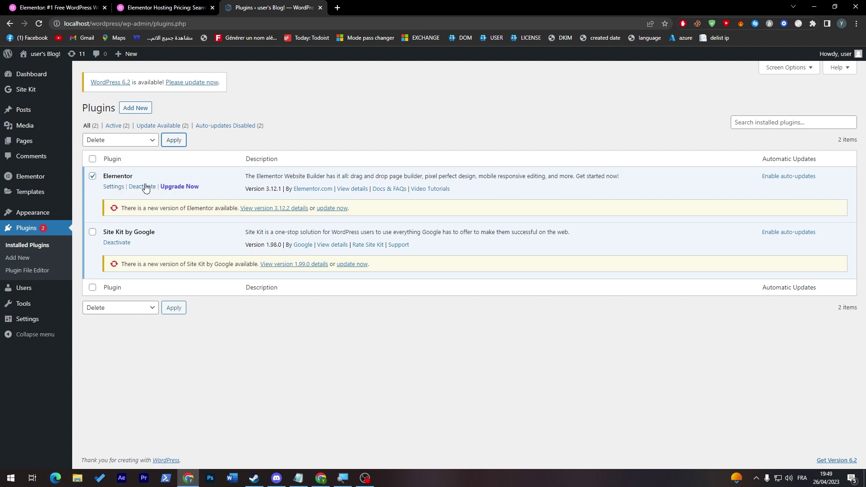
Step: Deactivate Elementor with reason 'Other', then delete it along with its data
left_click(143, 187)
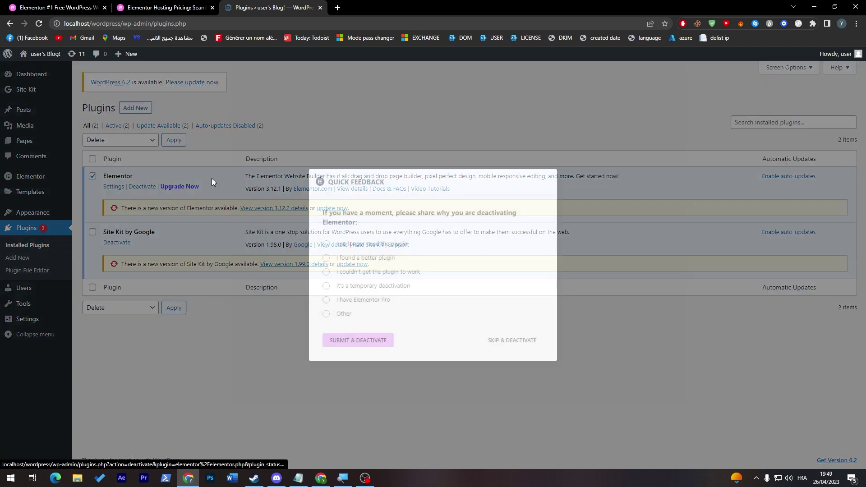
left_click(338, 318)
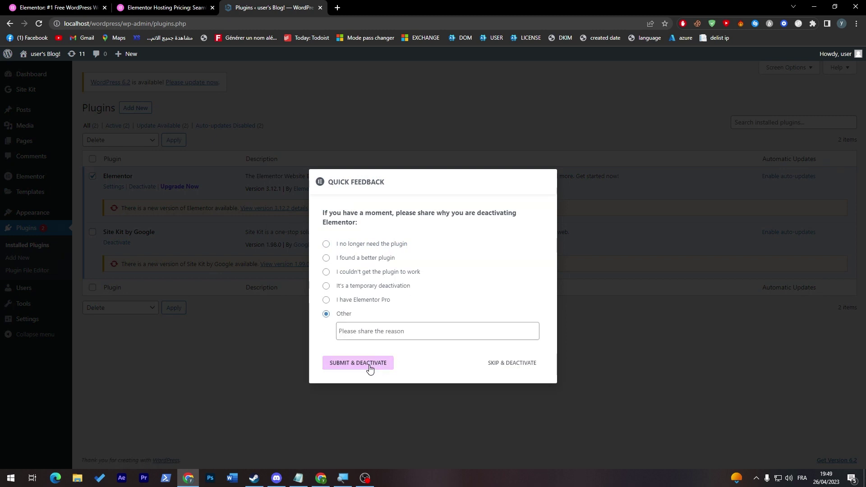
left_click(368, 366)
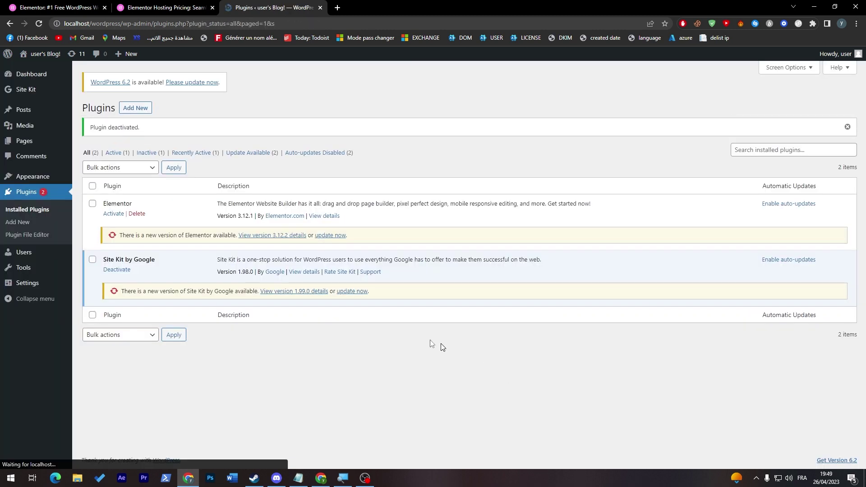
left_click(132, 216)
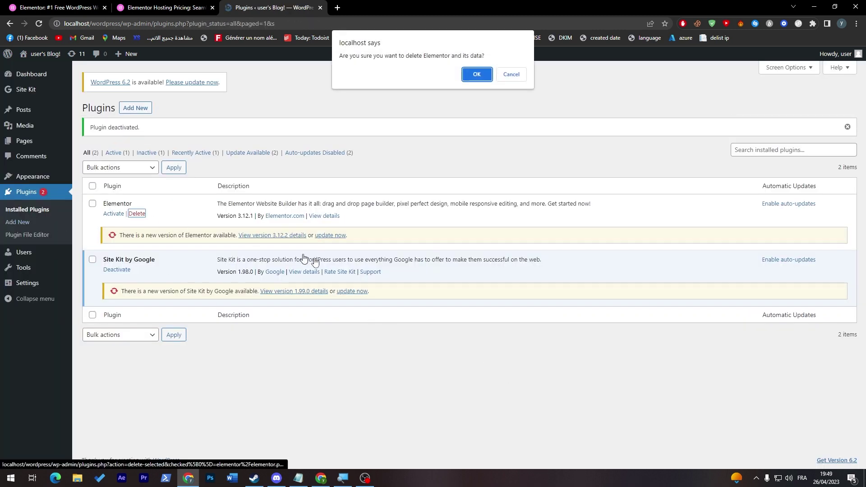
left_click(472, 83)
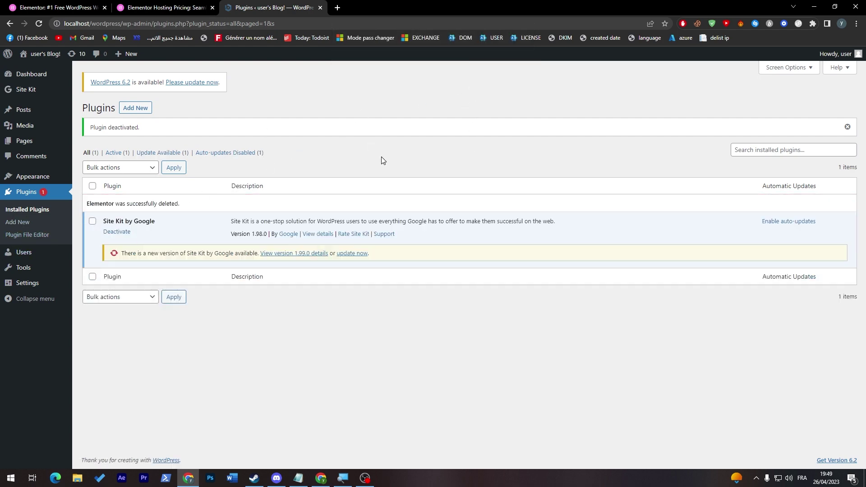
left_click(17, 223)
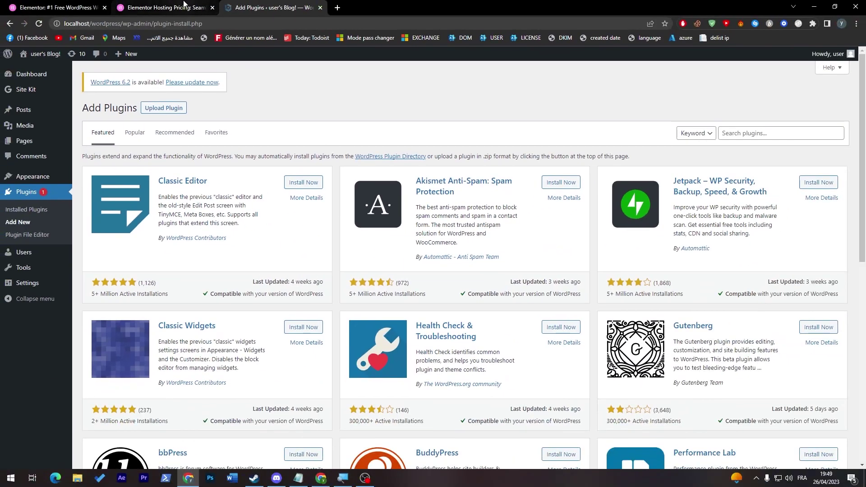
Step: Search plugins for 'ELEMENTOR' and install Elementor Website Builder
left_click(162, 7)
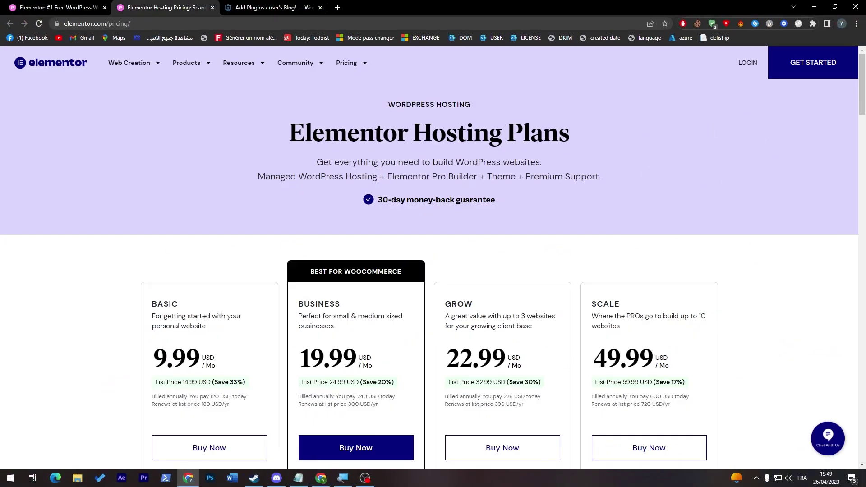
left_click(257, 12)
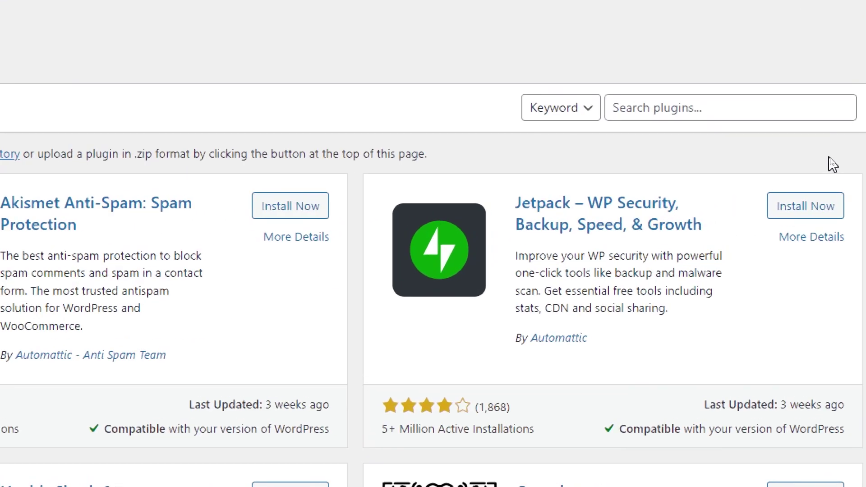
right_click(833, 161)
left_click(753, 134)
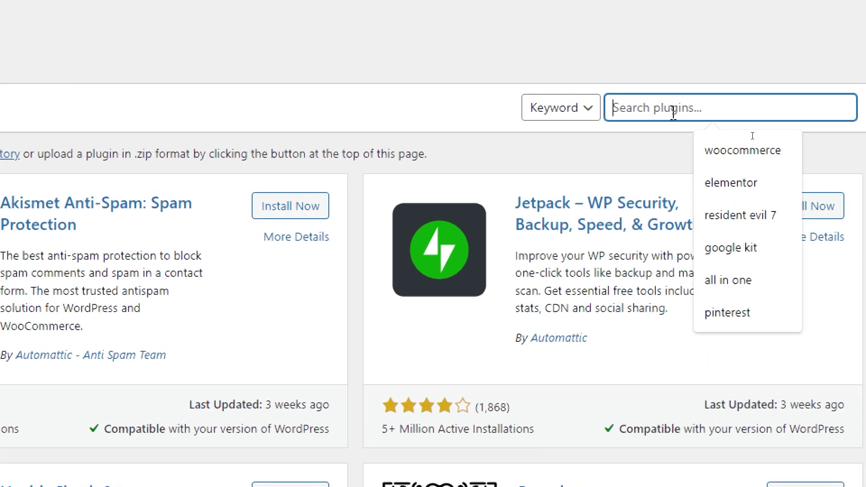
type("ELEMENTOR")
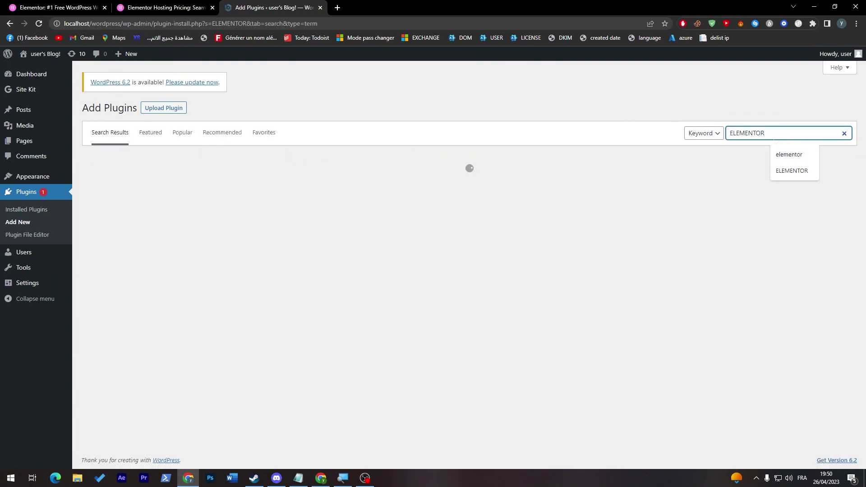
left_click(258, 175)
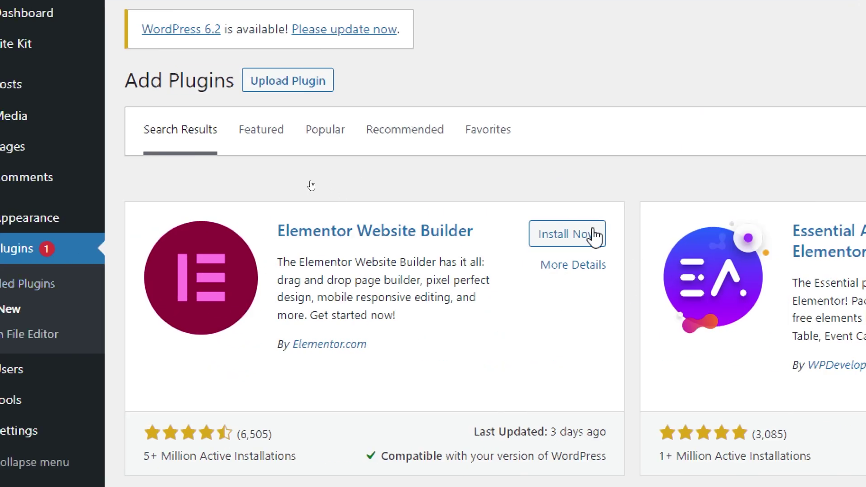
left_click(594, 235)
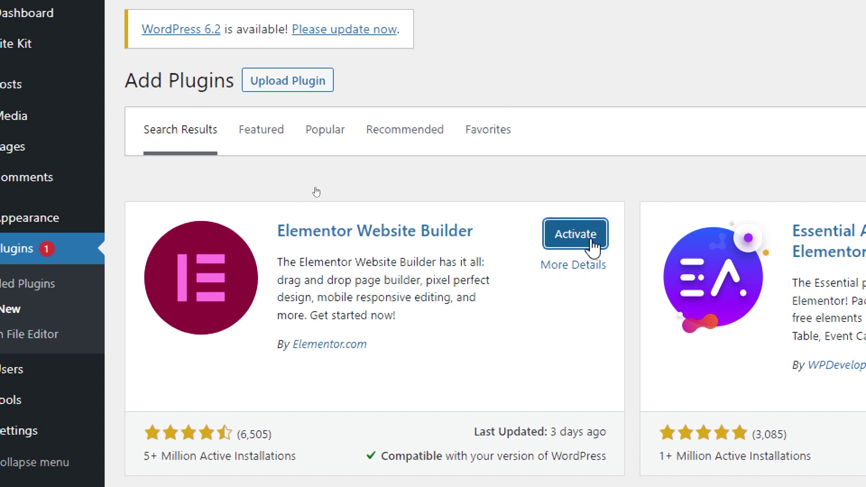
Step: Close the Start menu and activate the Elementor Website Builder plugin
key("super")
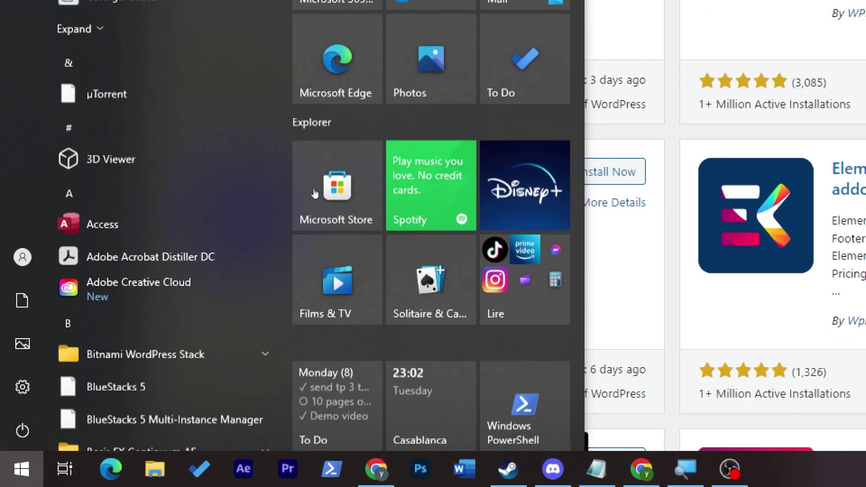
left_click(568, 239)
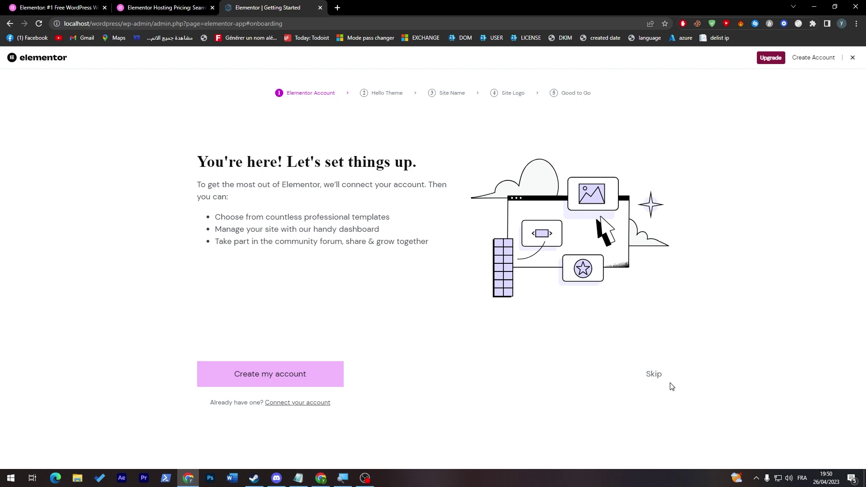
Step: Skip the account, Hello theme, site name and logo onboarding steps
left_click(654, 374)
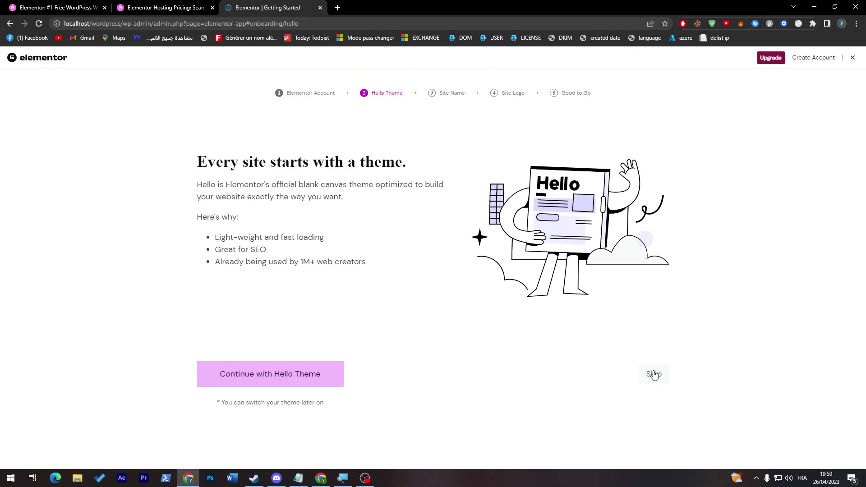
left_click(654, 374)
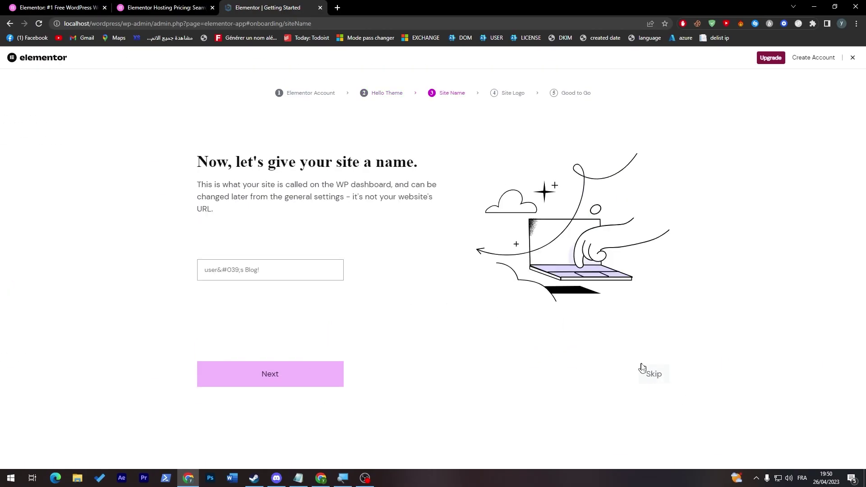
left_click(653, 375)
left_click(653, 396)
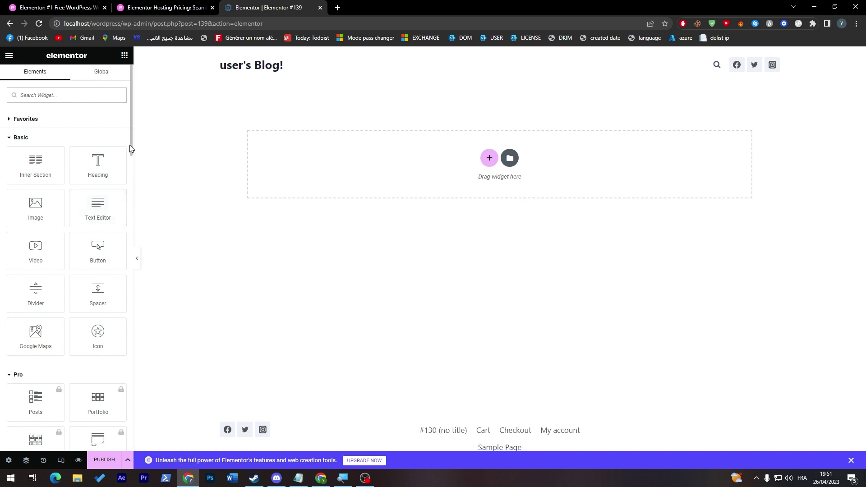
scroll(130, 154, "down", 8)
scroll(131, 143, "up", 10)
scroll(130, 149, "down", 1)
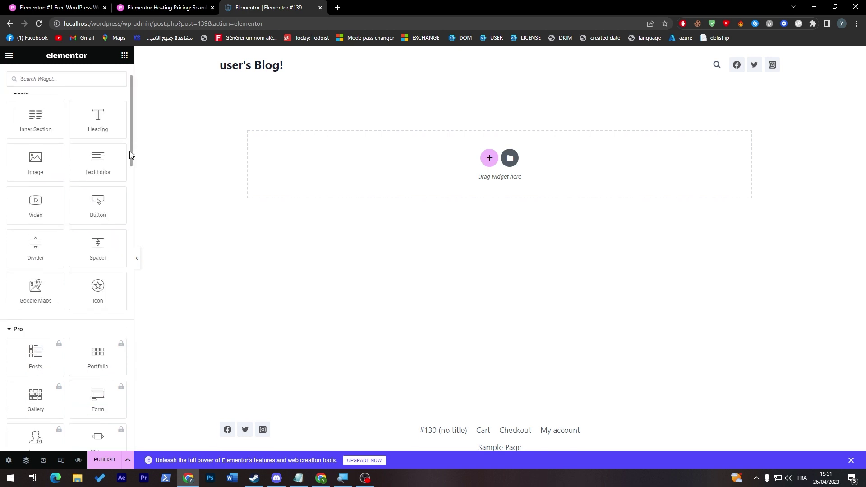
scroll(128, 142, "up", 1)
left_click(29, 141)
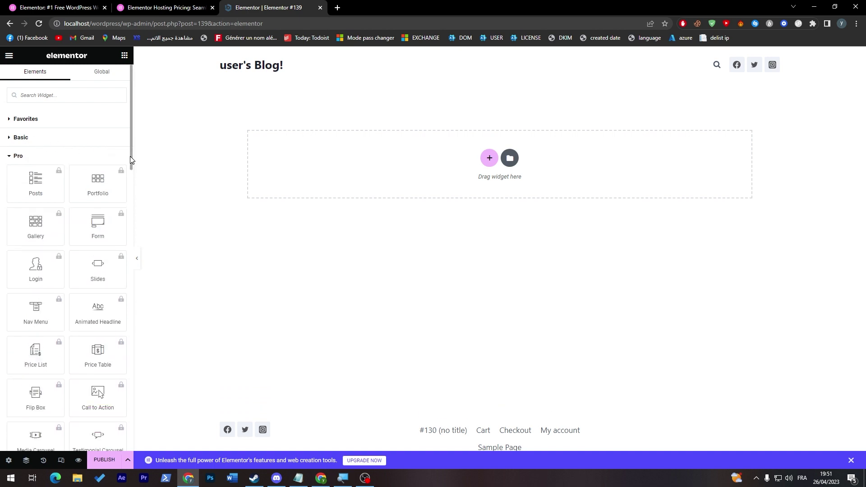
scroll(131, 162, "down", 2)
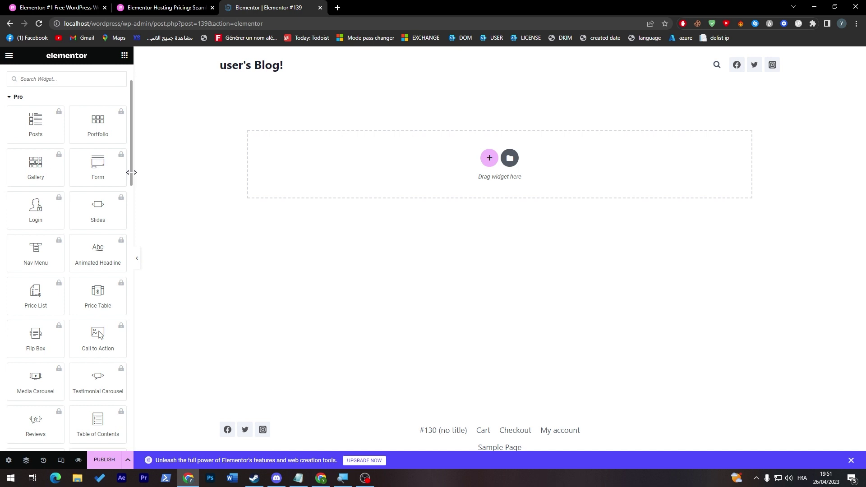
left_click_drag(131, 173, 131, 173)
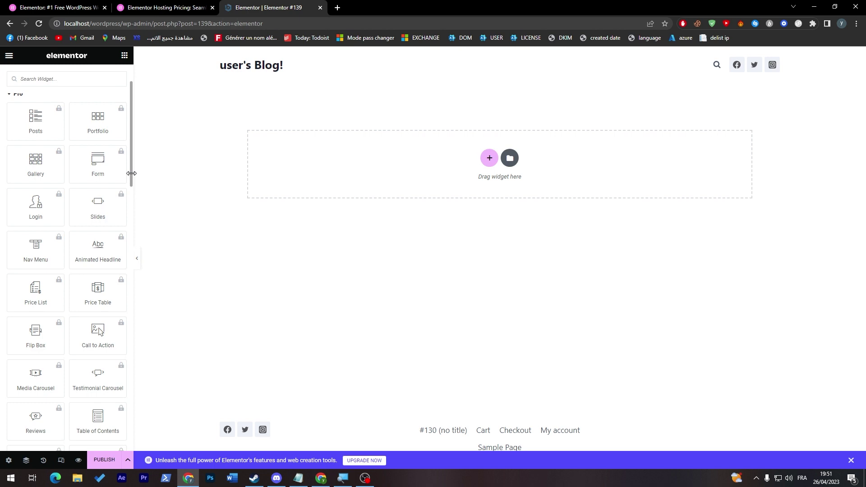
left_click_drag(131, 173, 133, 356)
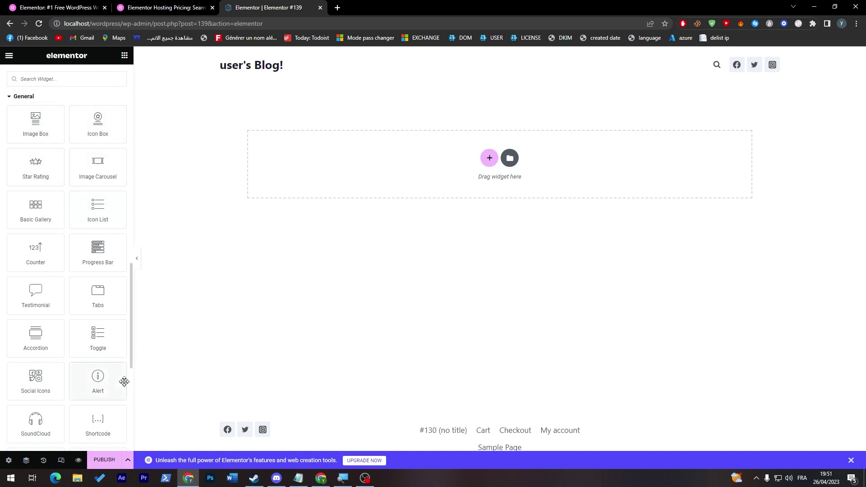
scroll(127, 397, "down", 3)
scroll(126, 408, "down", 2)
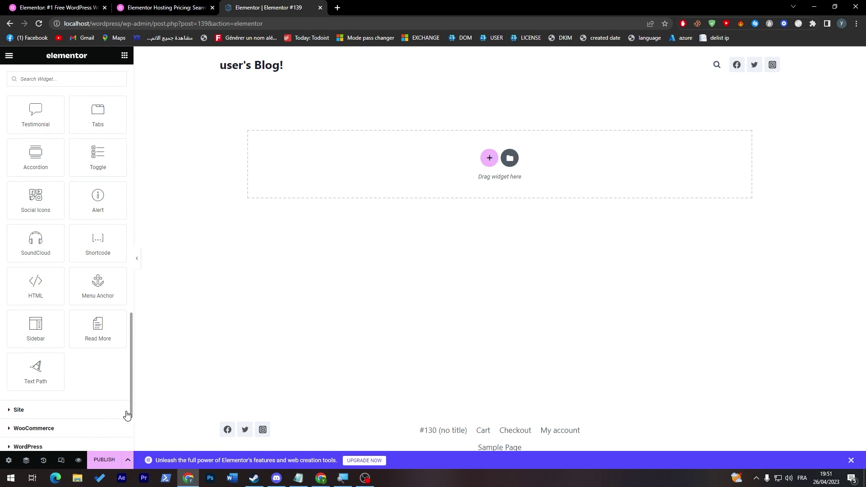
scroll(122, 402, "up", 2)
scroll(118, 397, "up", 5)
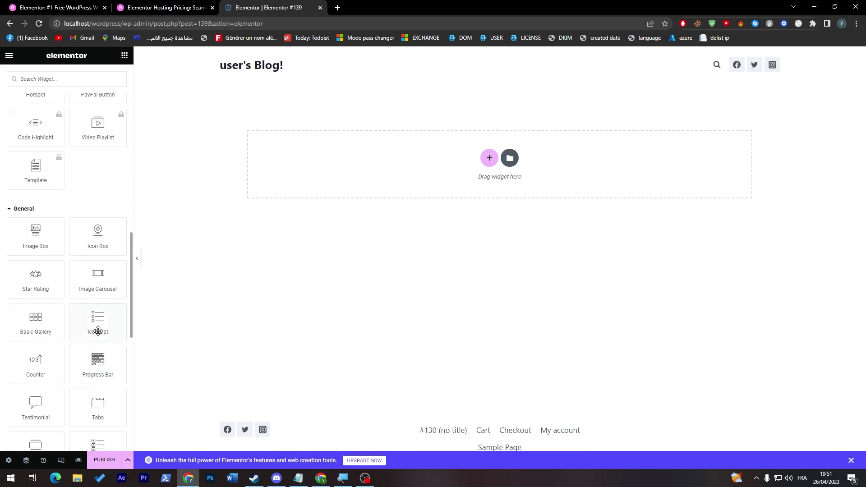
scroll(126, 338, "down", 8)
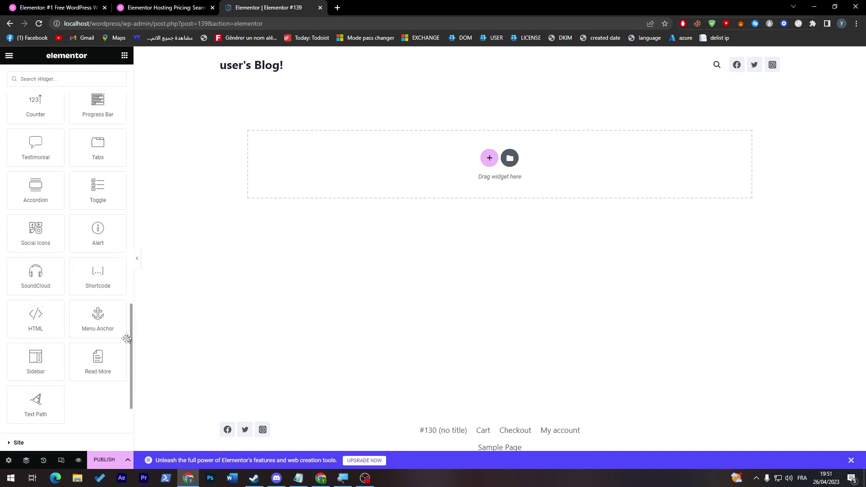
left_click(13, 323)
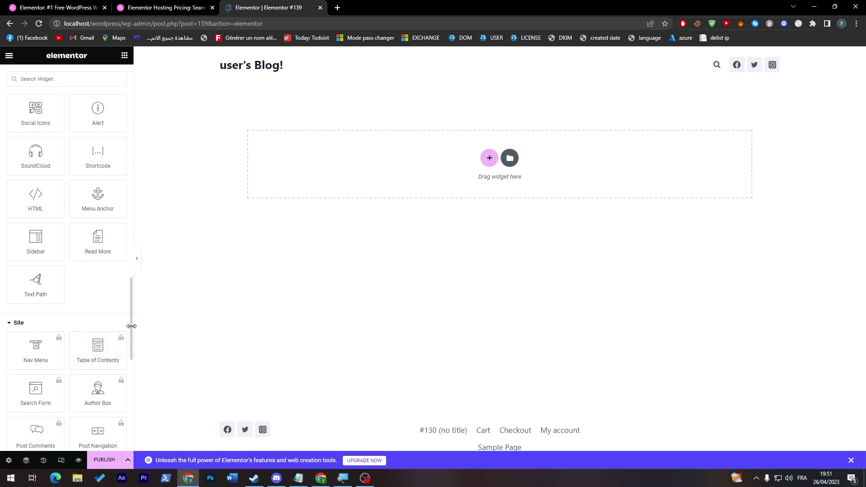
left_click_drag(134, 344, 132, 344)
scroll(126, 361, "down", 10)
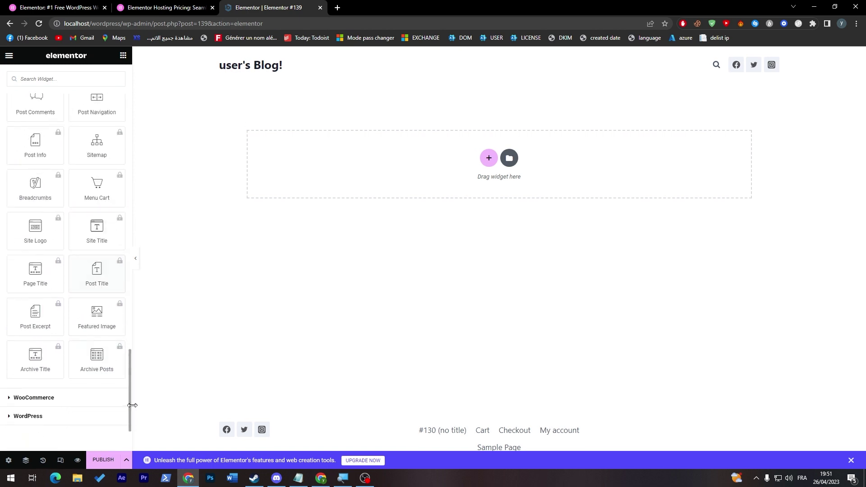
left_click(59, 317)
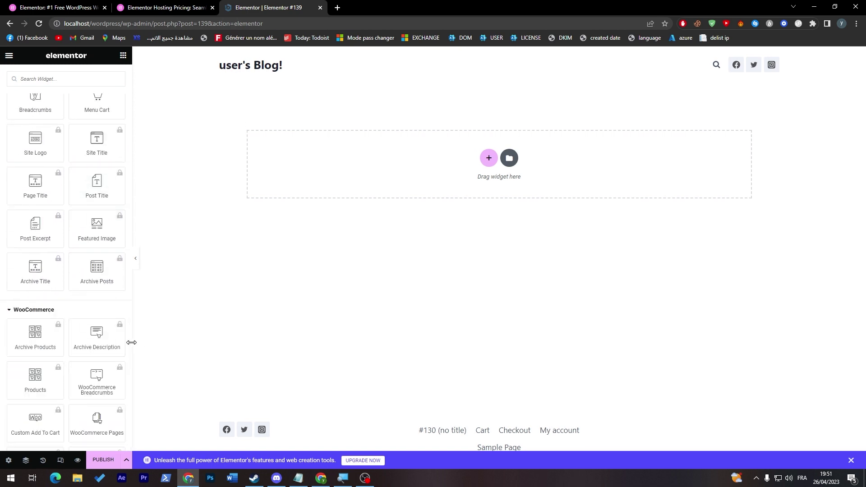
scroll(129, 343, "down", 6)
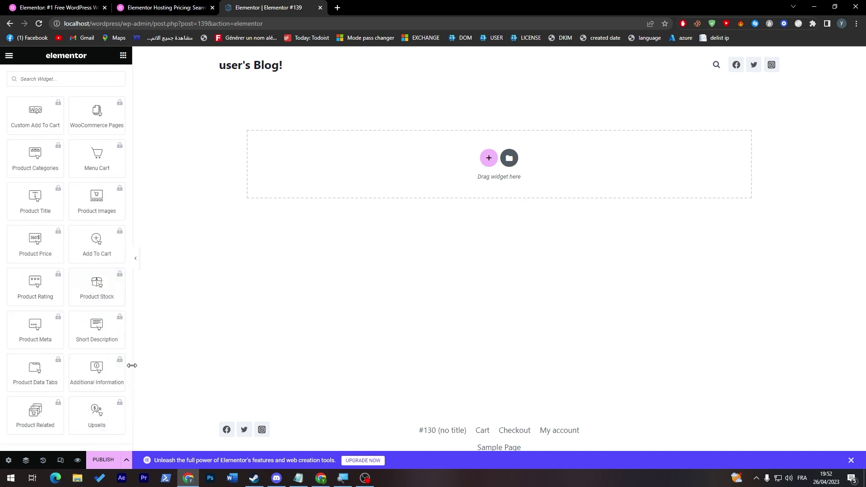
left_click_drag(130, 364, 130, 401)
scroll(129, 401, "down", 3)
left_click(43, 335)
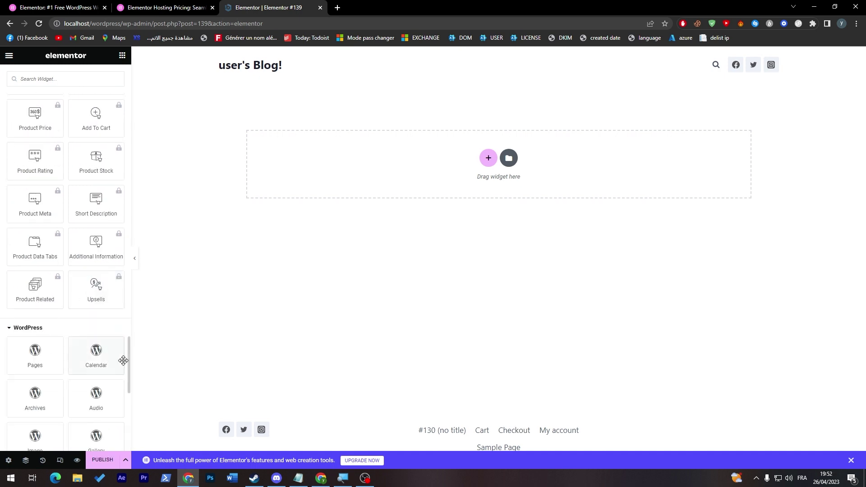
scroll(129, 382, "down", 5)
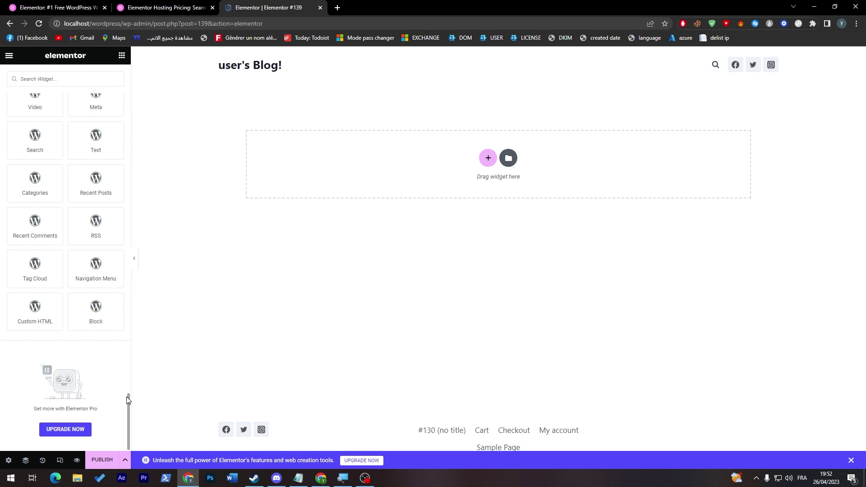
scroll(127, 400, "down", 1)
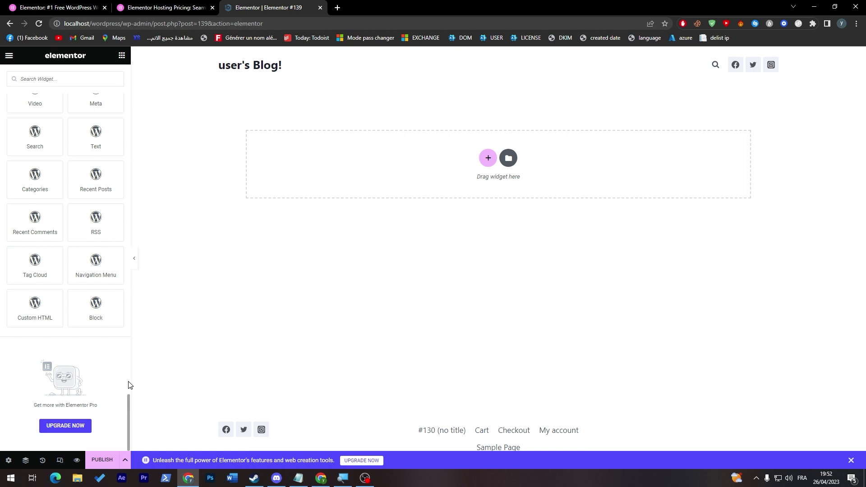
left_click_drag(128, 398, 127, 76)
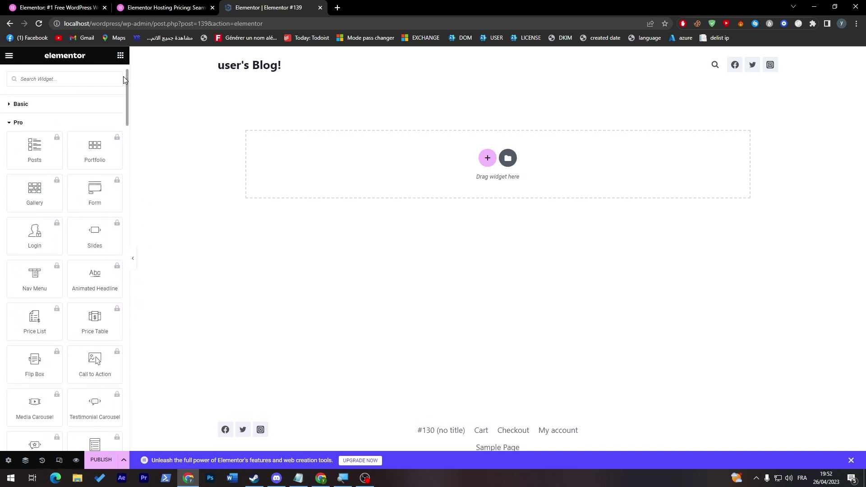
left_click(7, 103)
Step: Add and then delete a placeholder Heading, leaving an empty one-column section
left_click_drag(89, 130, 488, 163)
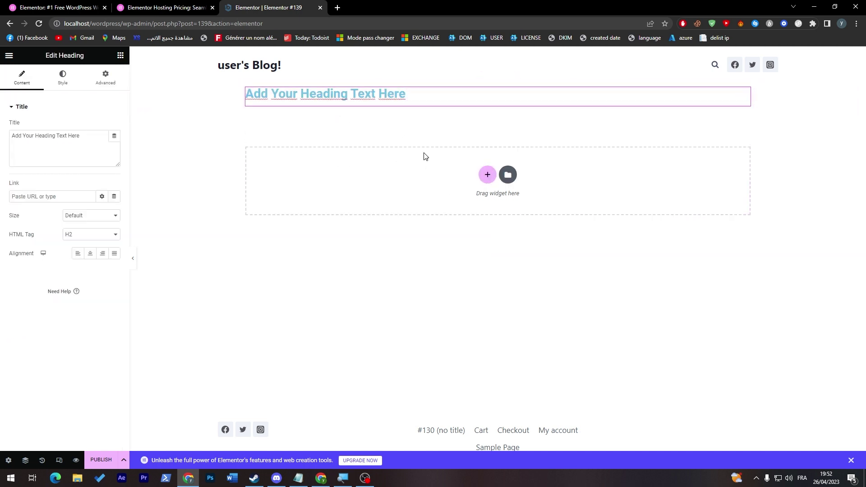
left_click(488, 174)
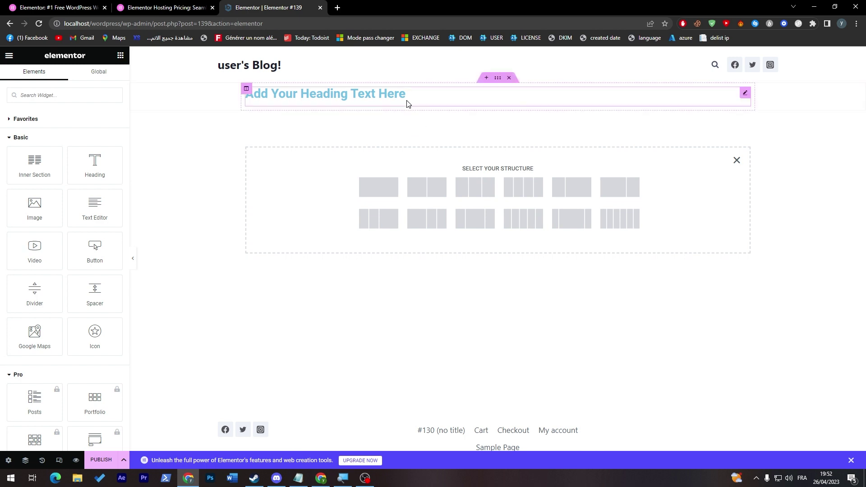
left_click(492, 92)
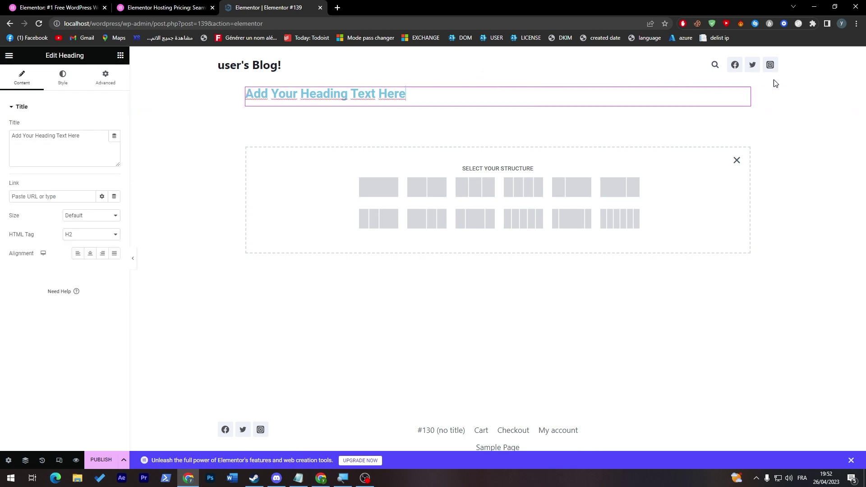
left_click(509, 78)
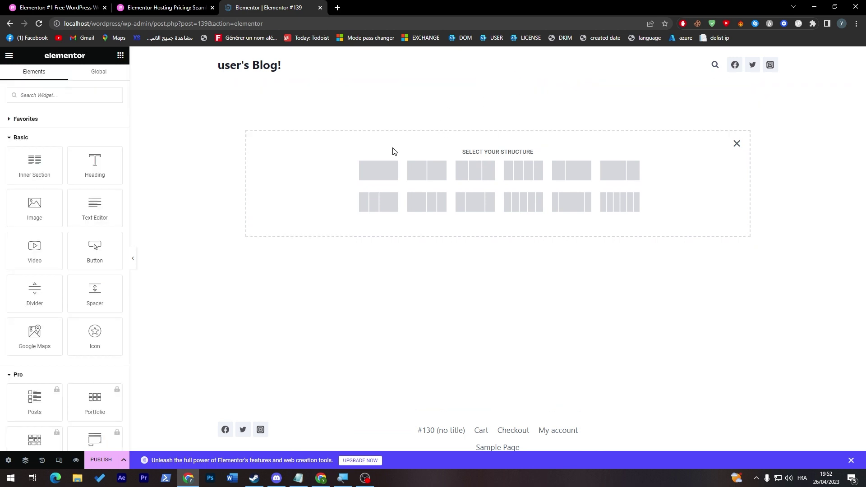
left_click_drag(35, 207, 379, 171)
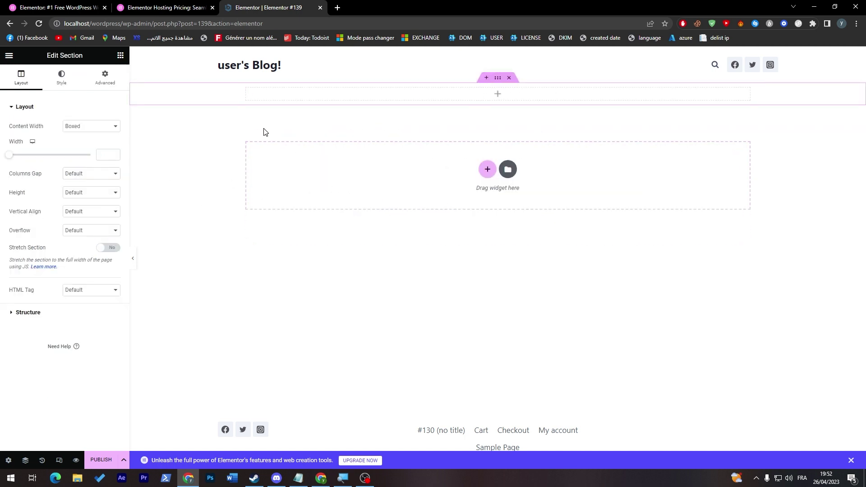
Step: Drop an Image widget into the empty section and set its size to Medium Large
left_click(498, 94)
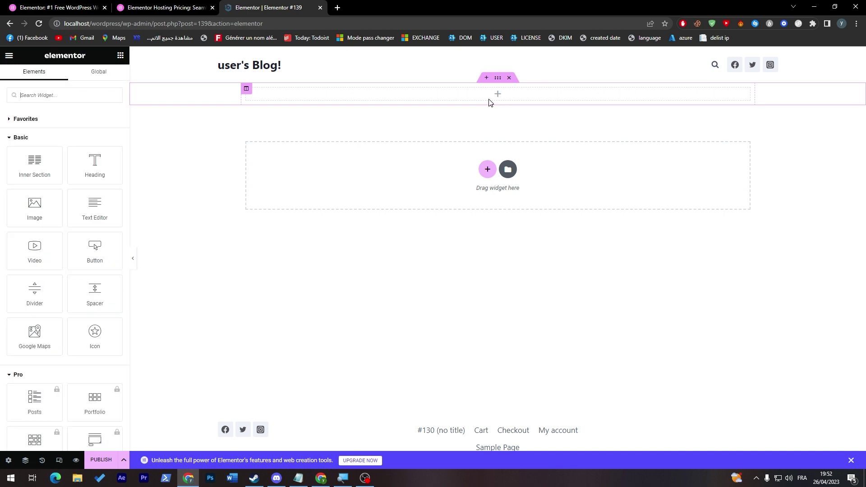
left_click_drag(34, 207, 497, 104)
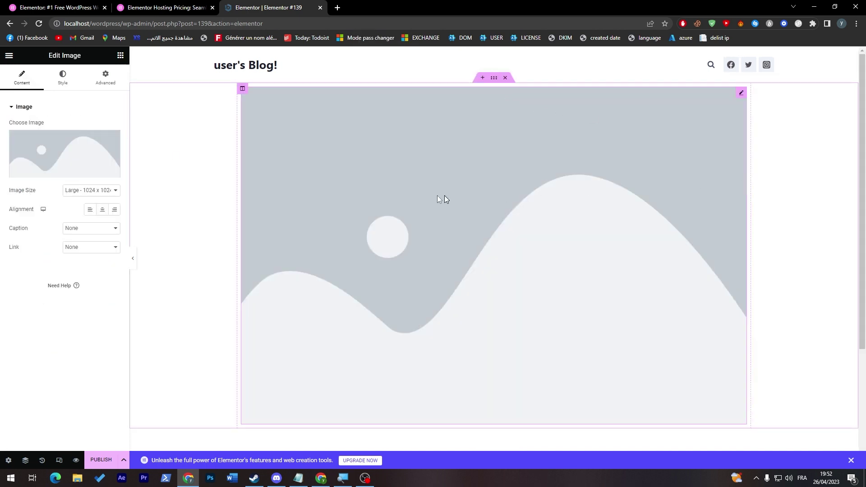
left_click(120, 191)
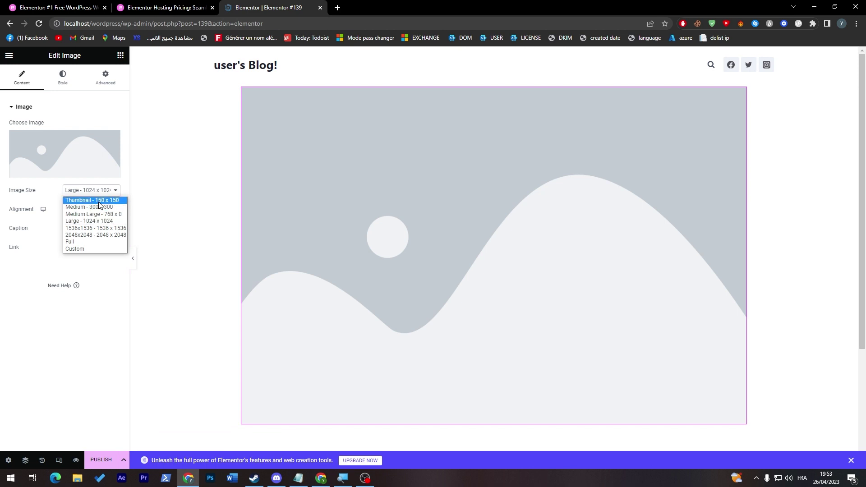
left_click(108, 201)
left_click(112, 192)
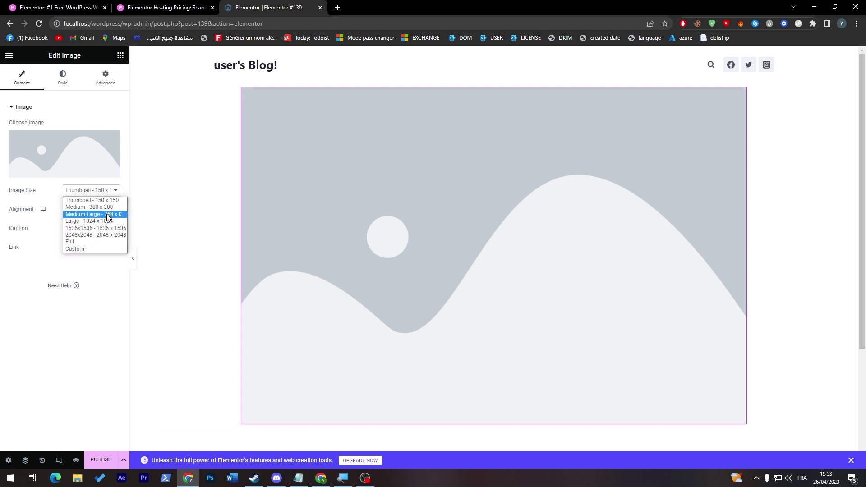
left_click(108, 214)
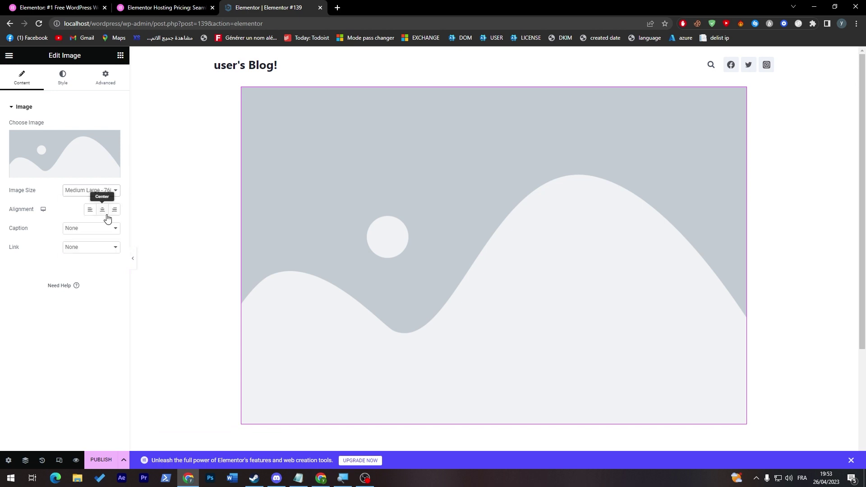
Step: Insert the pink-sky landscape picture from the Media Library
left_click(58, 162)
left_click(528, 182)
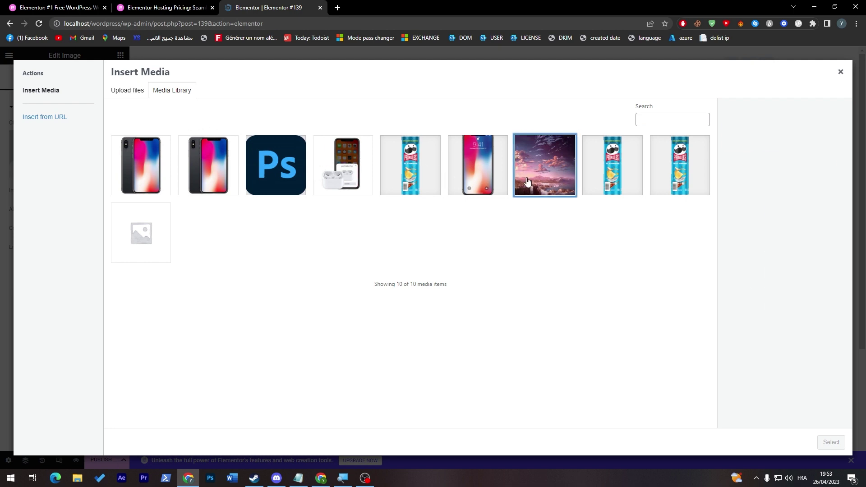
left_click(832, 442)
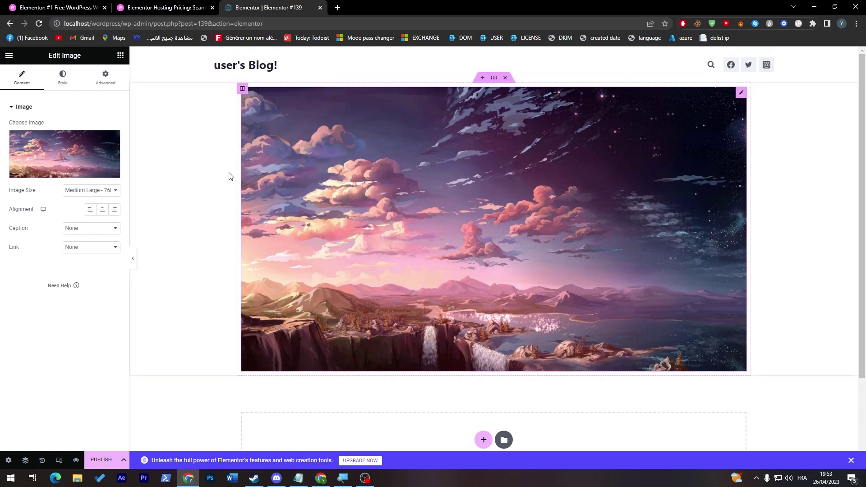
left_click(72, 81)
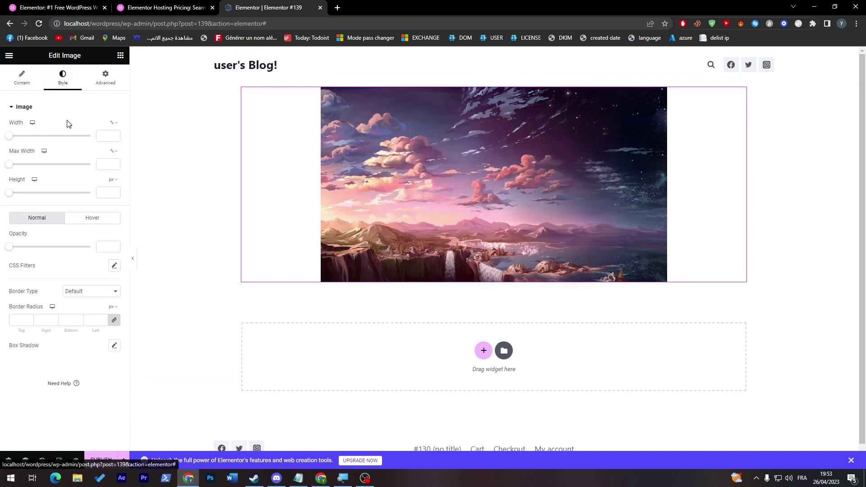
Step: Switch the image's Width and Max Width units from percent to pixels
left_click_drag(10, 136, 57, 143)
left_click_drag(10, 164, 41, 170)
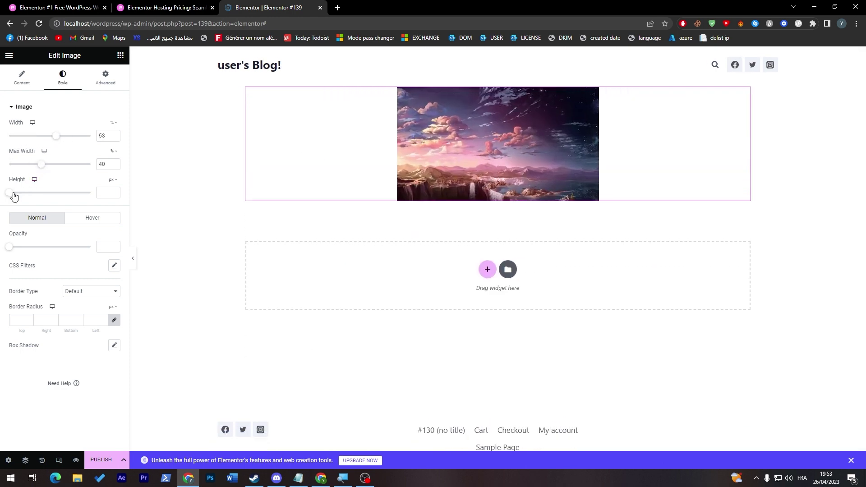
left_click_drag(13, 196, 63, 197)
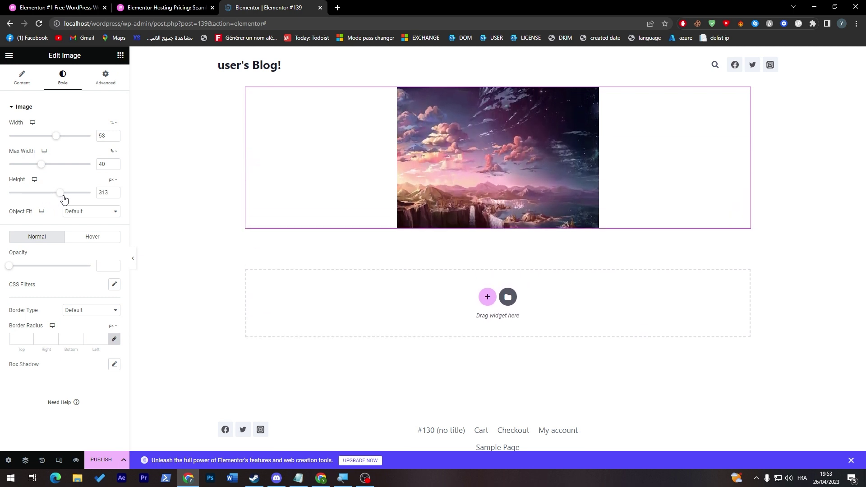
left_click(113, 152)
left_click(114, 153)
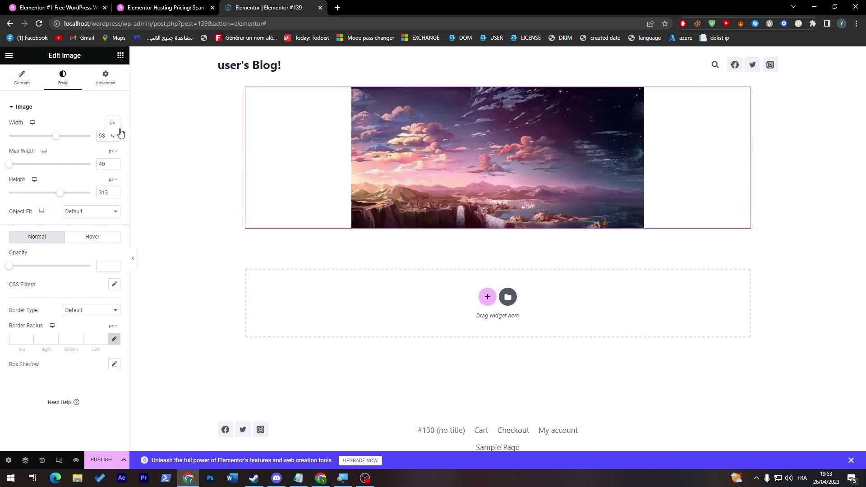
left_click(114, 123)
left_click(114, 123)
Step: Set image width and max width to 1000 px and height to 348 px
left_click_drag(27, 136, 91, 136)
left_click_drag(10, 165, 93, 174)
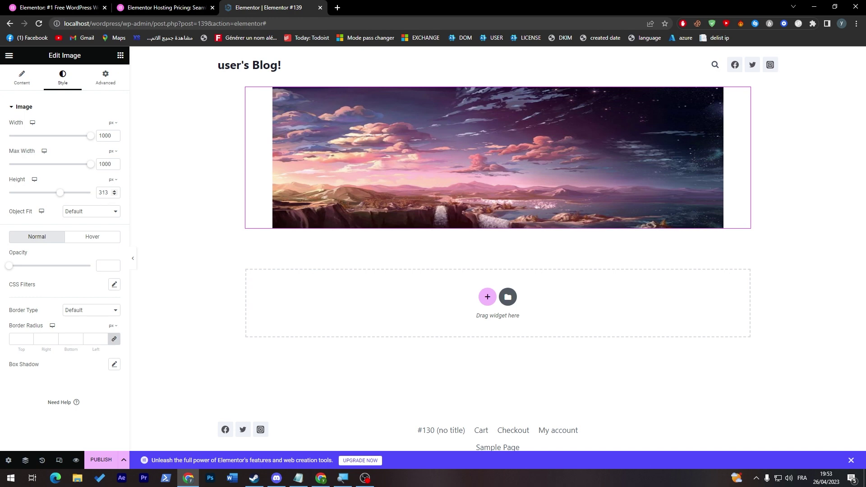
left_click(65, 193)
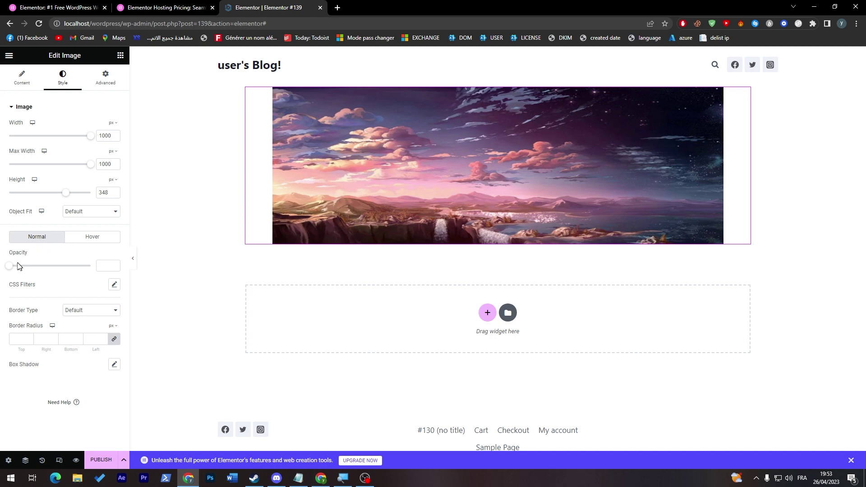
left_click(87, 244)
left_click(48, 243)
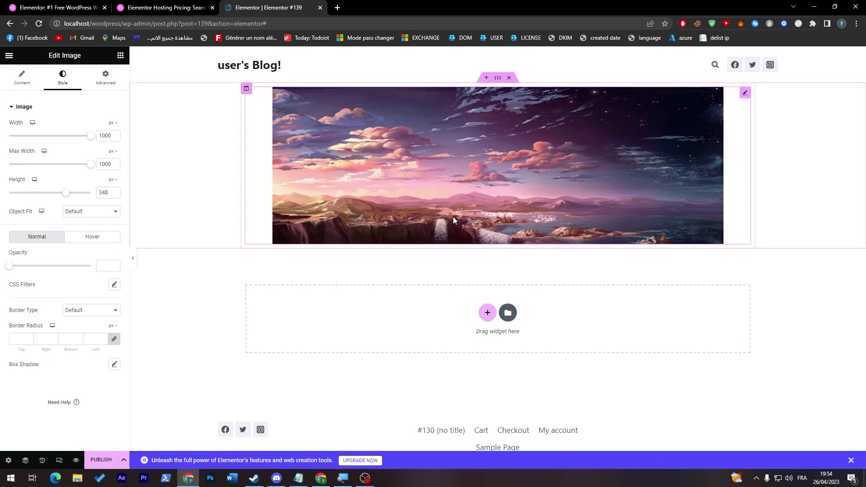
left_click(22, 78)
left_click(9, 55)
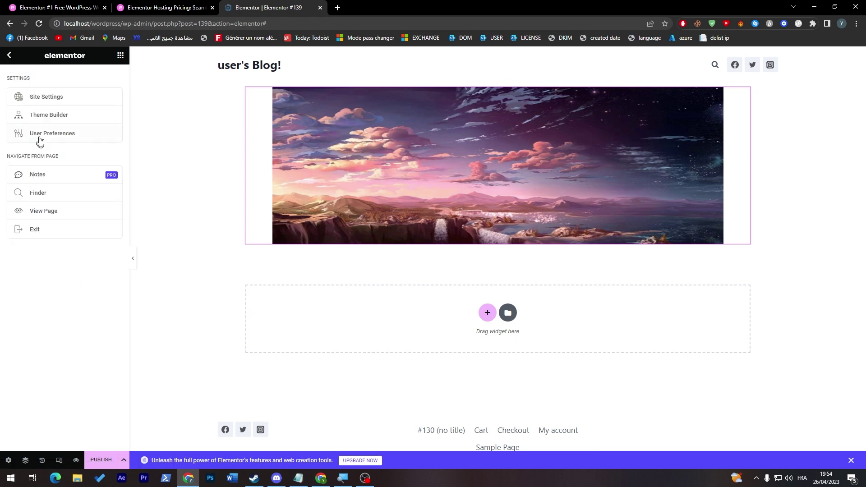
Step: Place a Heading widget above the landscape image, centre it, and title it 'HI EVERYONE'
left_click(8, 55)
left_click_drag(95, 163, 486, 135)
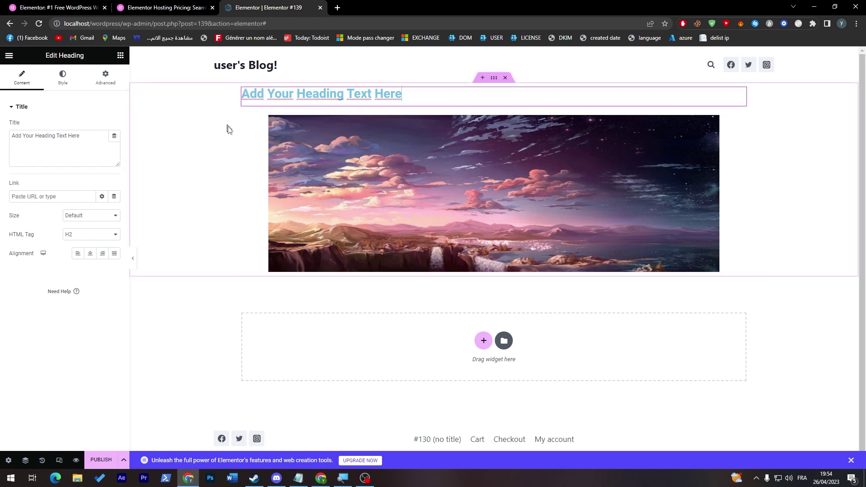
left_click(89, 253)
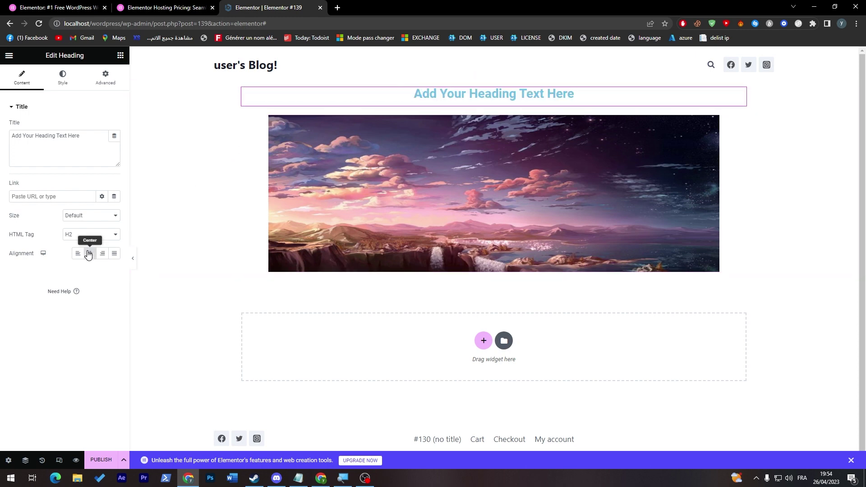
triple_click(70, 145)
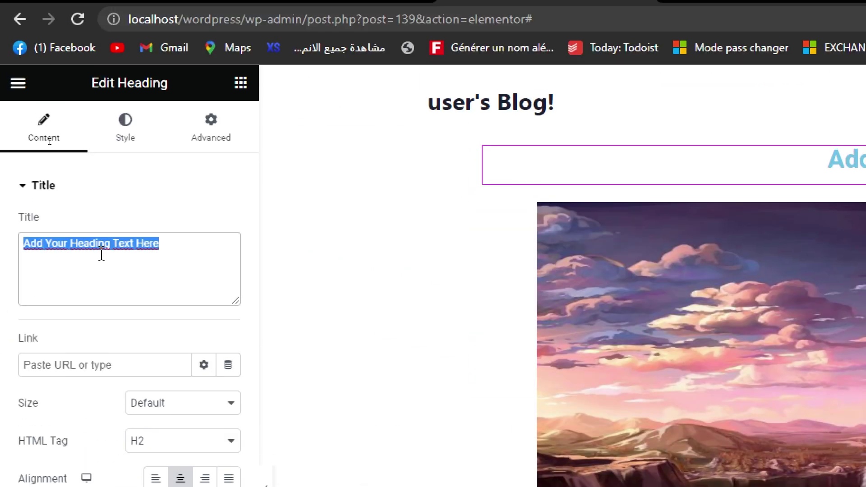
type("HI EVERYONE")
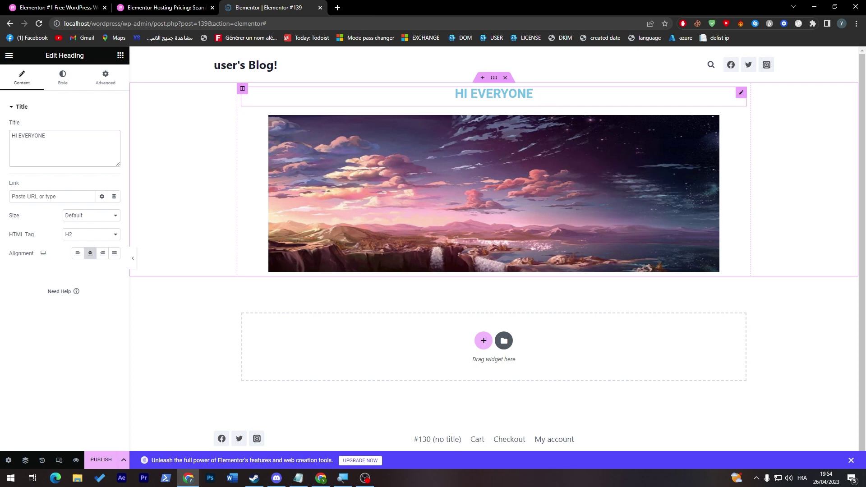
Step: Replace the heading's 'HI EVERYONE' title text with 'BUT NOW'
left_click(466, 153)
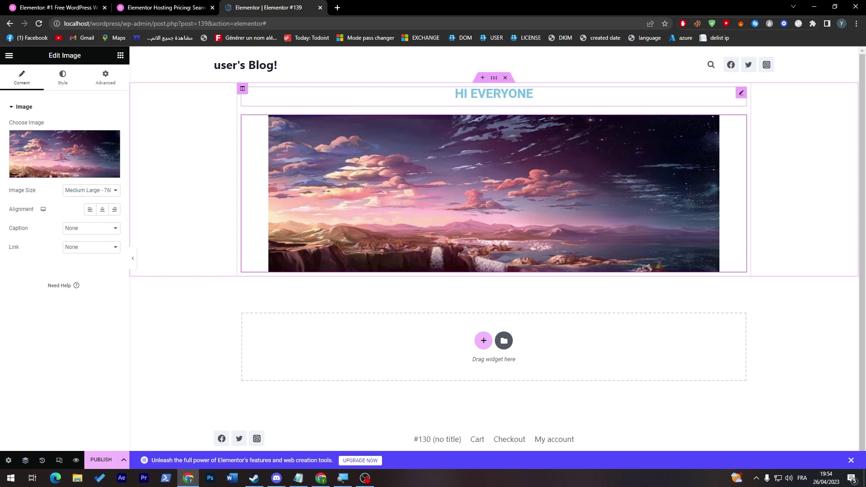
left_click(471, 96)
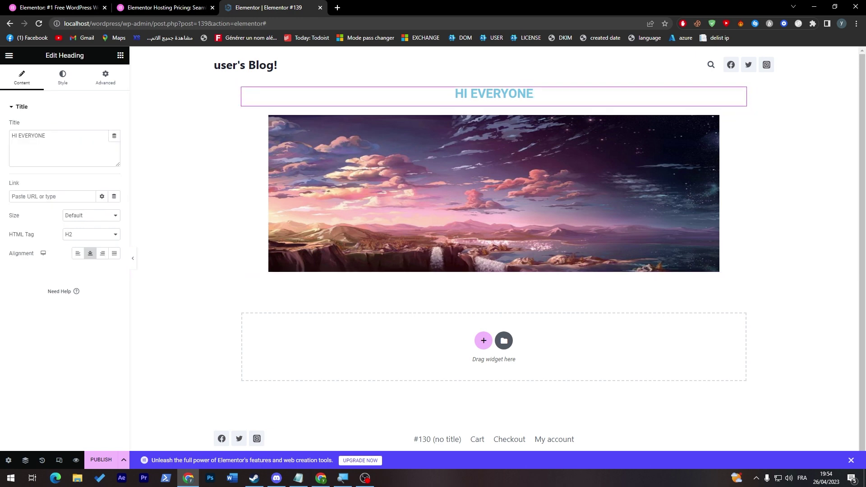
left_click(60, 199)
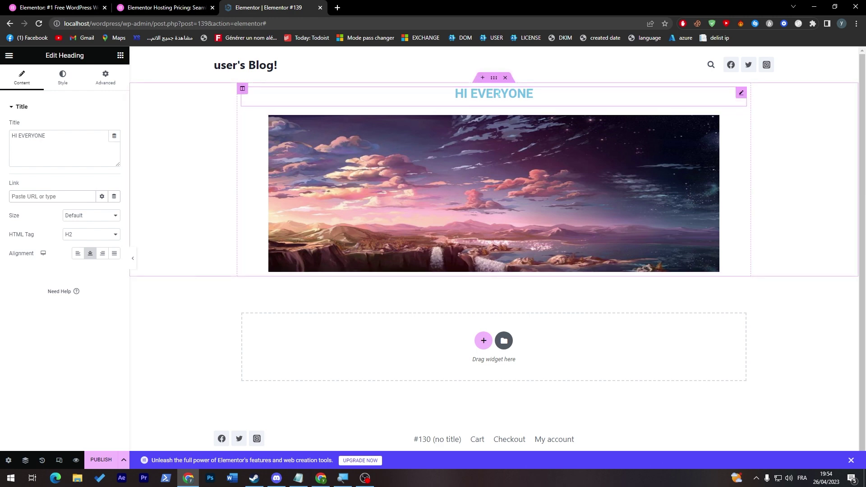
left_click_drag(107, 165, 12, 136)
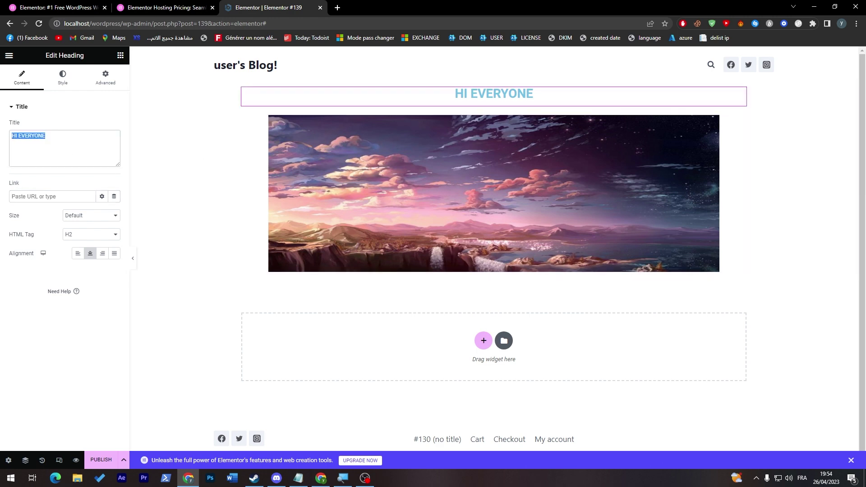
type("BU")
type("T ")
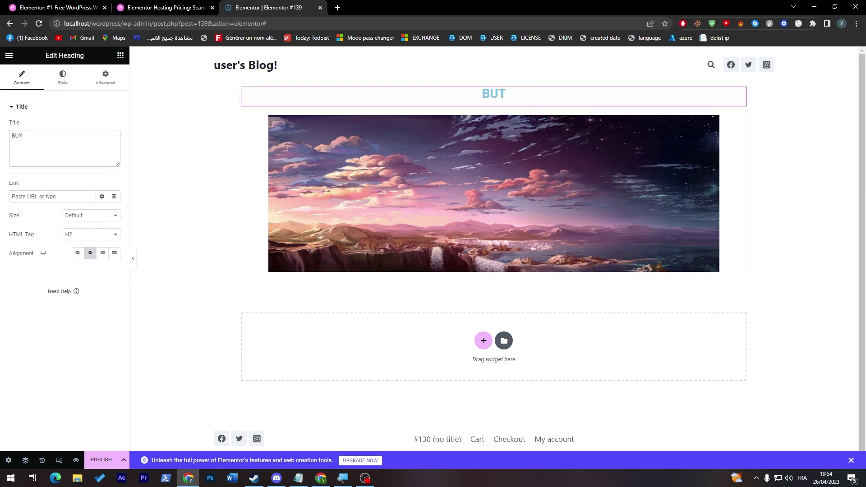
type(" NOW")
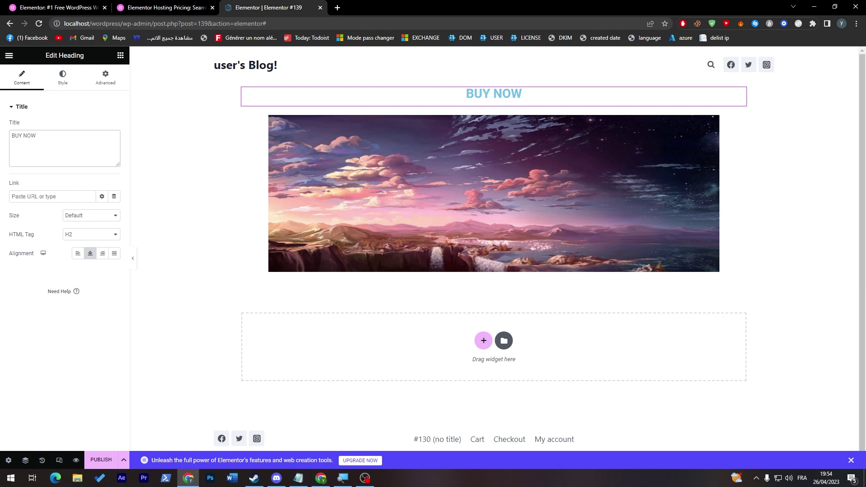